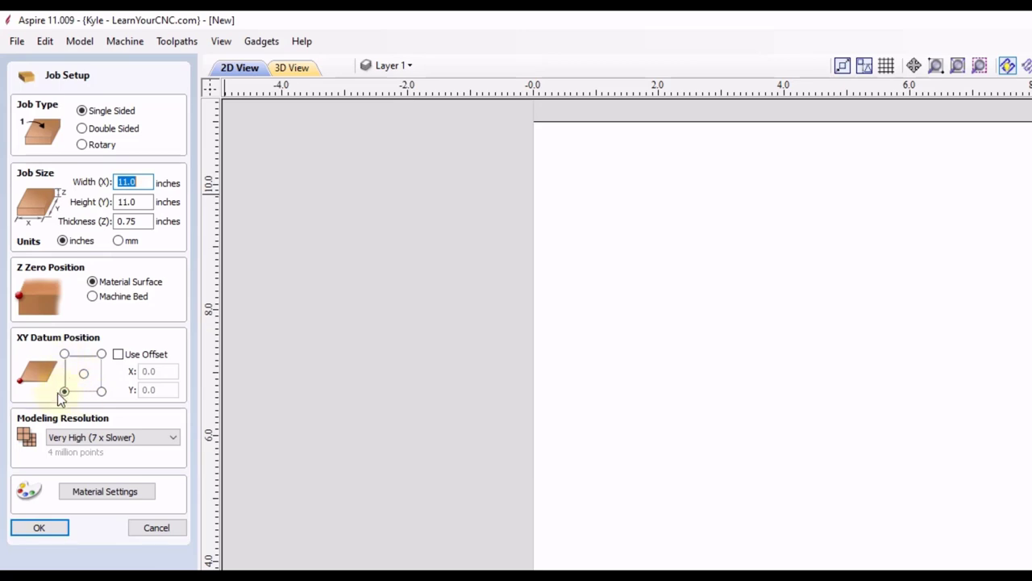
Confirm the 11 × 11 inch, 0.75-inch-thick job with a bottom-left datum.
{"action": "left_click", "coordinate": [43, 530]}
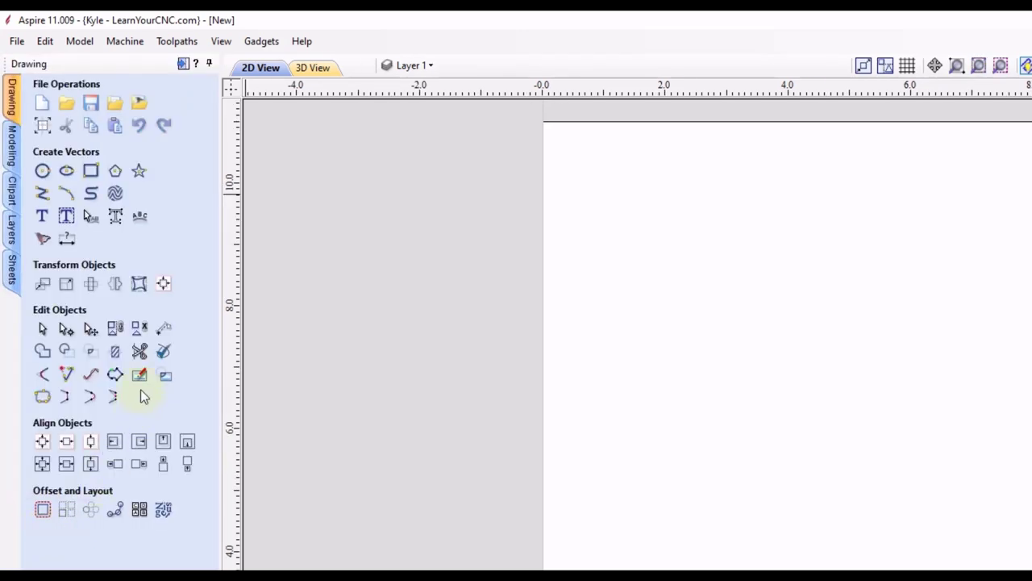
Draw a 10-inch diameter circle centred at 5.5, 5.5 on the sheet.
{"action": "left_click", "coordinate": [42, 170]}
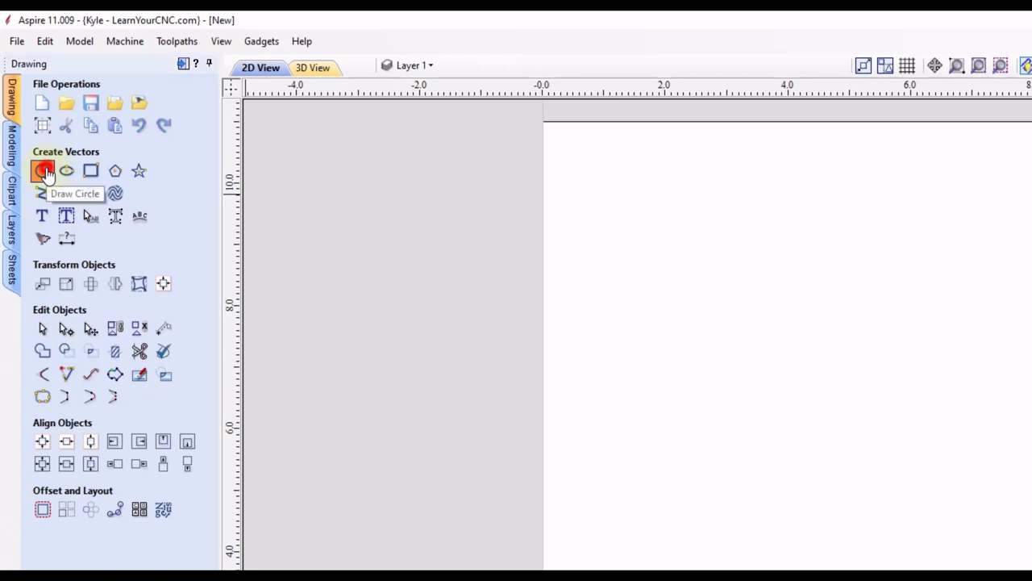
{"action": "double_click", "coordinate": [106, 205]}
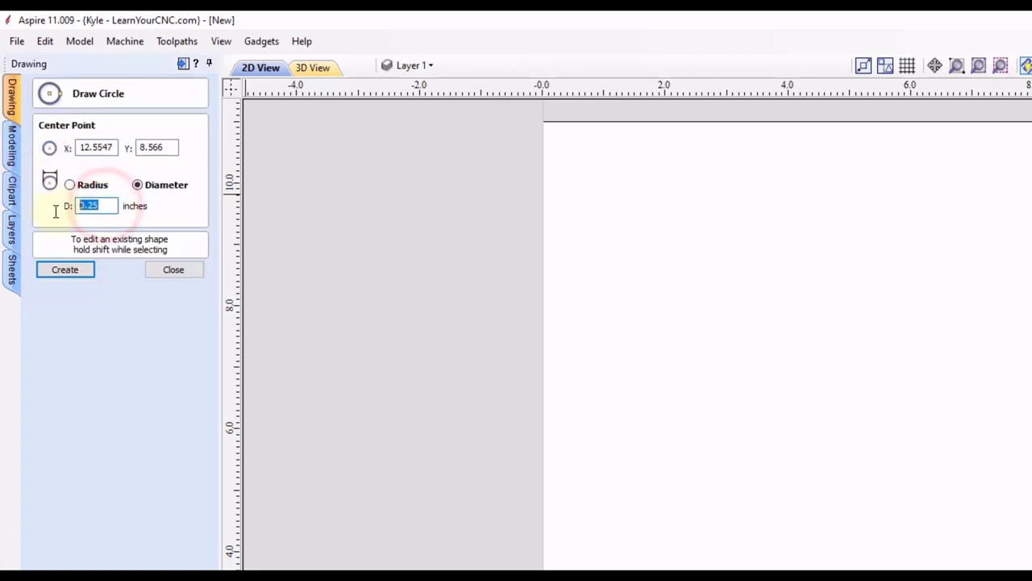
{"action": "type", "text": "10"}
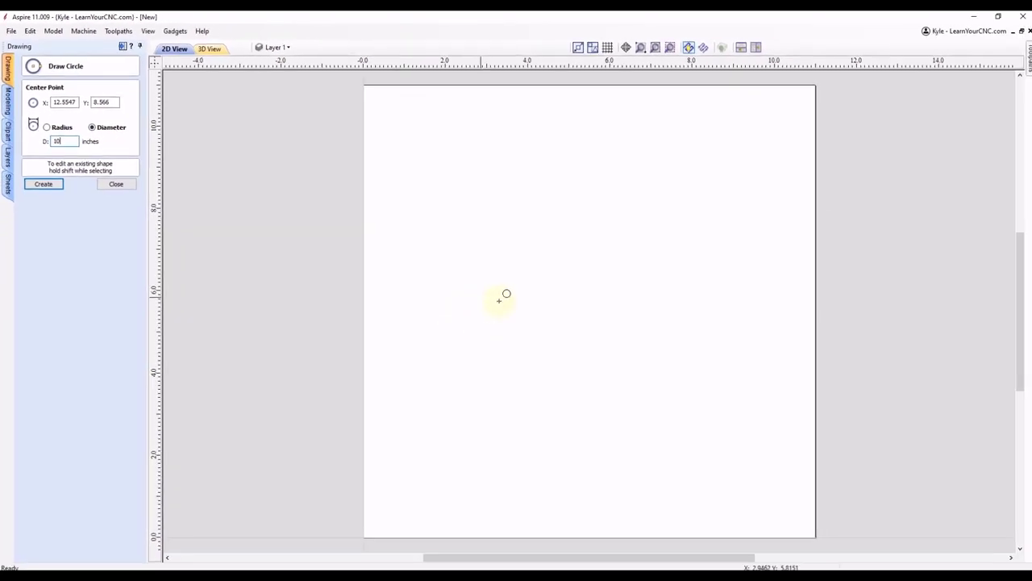
{"action": "left_click", "coordinate": [589, 311]}
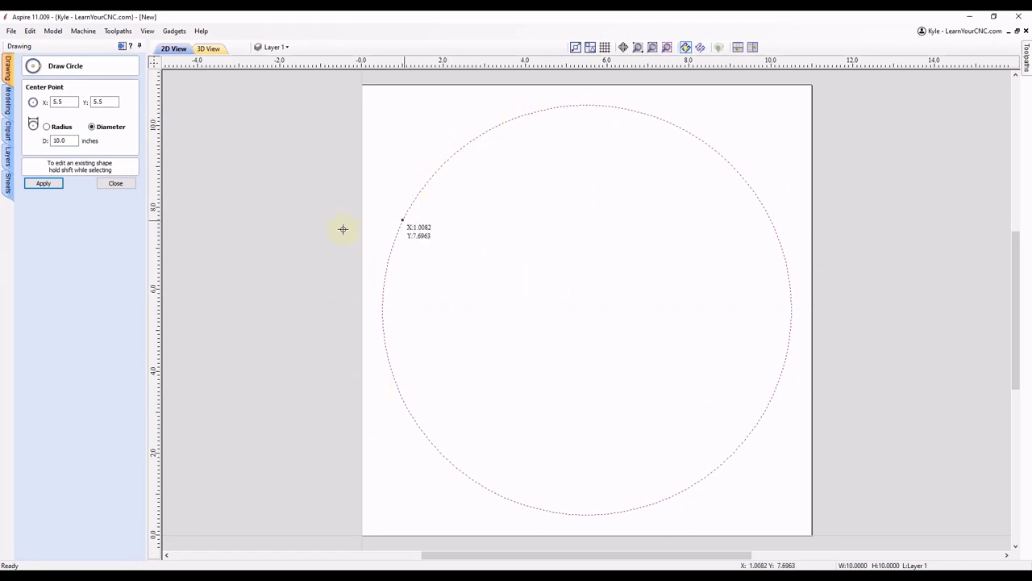
{"action": "left_click", "coordinate": [119, 183]}
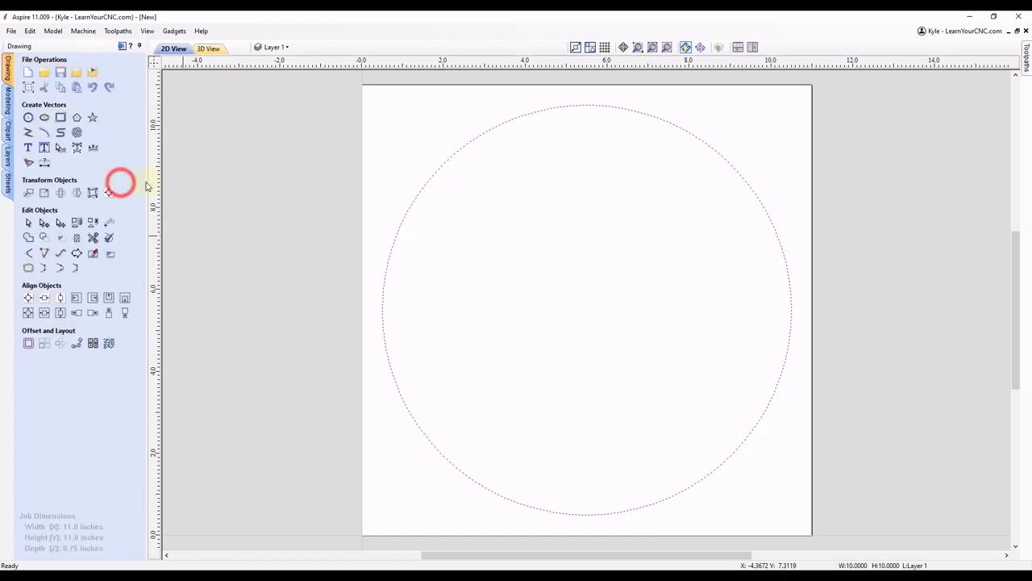
{"action": "left_click", "coordinate": [511, 249]}
{"action": "middle_click_drag", "start_coordinate": [643, 217], "coordinate": [610, 202]}
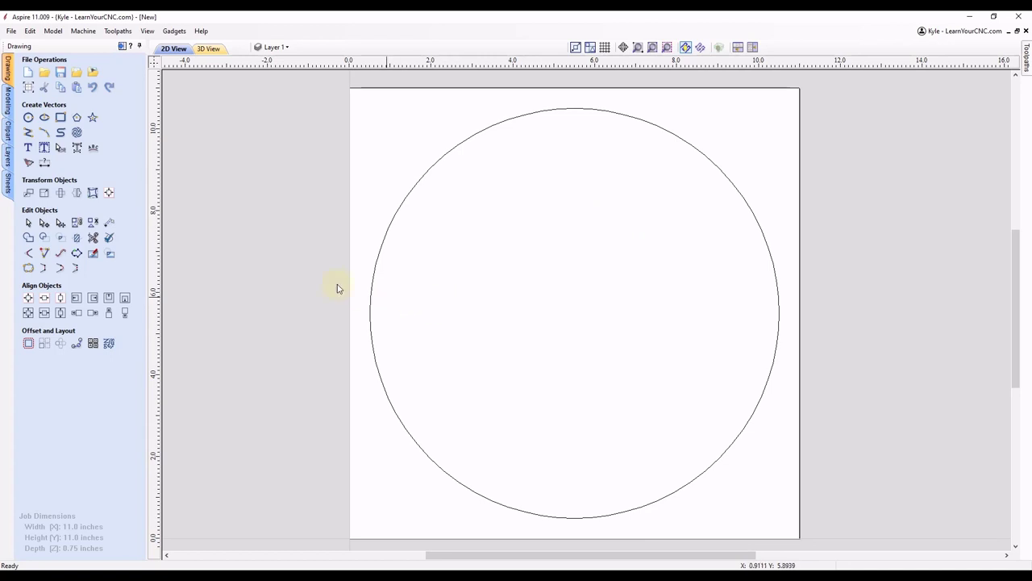
{"action": "left_click", "coordinate": [28, 149]}
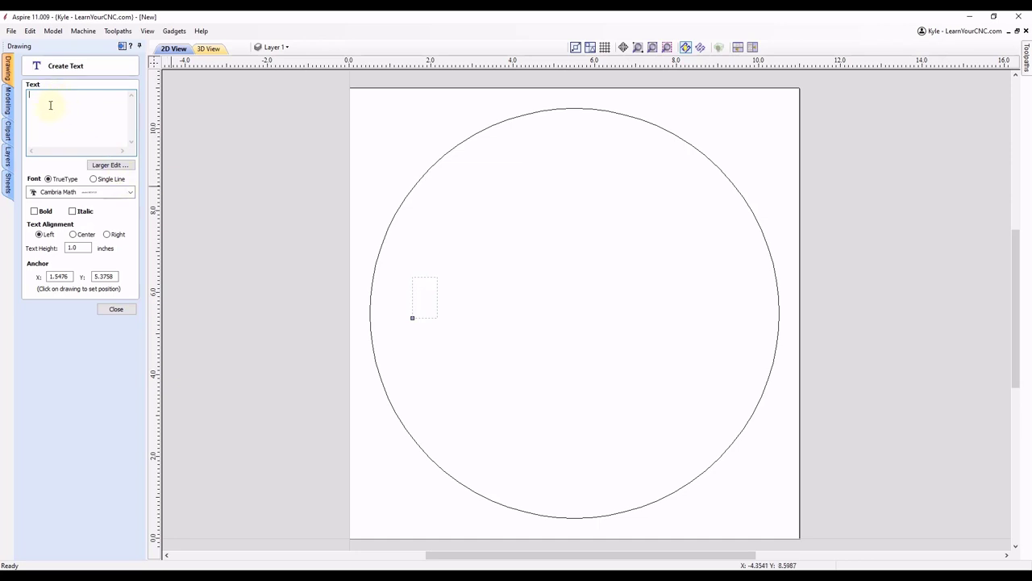
Add a centre-aligned '12' and position it at the top centre inside the circle.
{"action": "type", "text": "12"}
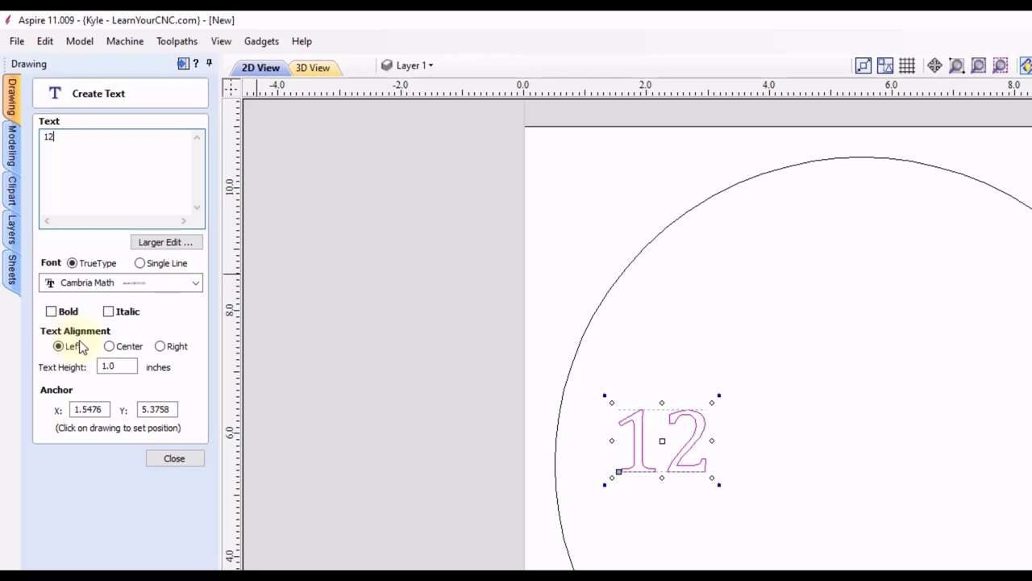
{"action": "left_click", "coordinate": [109, 346]}
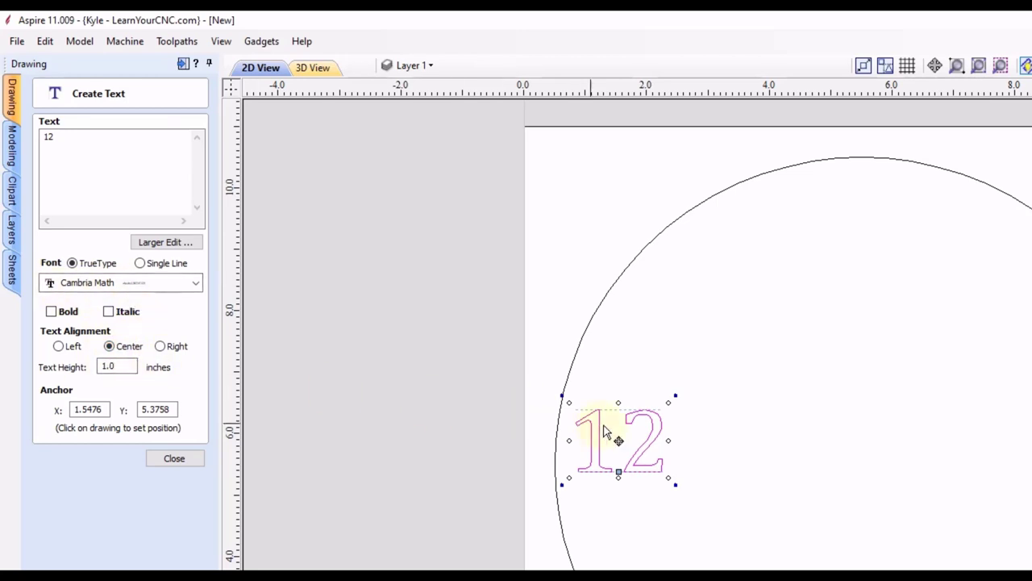
{"action": "left_click_drag", "start_coordinate": [616, 439], "coordinate": [859, 213]}
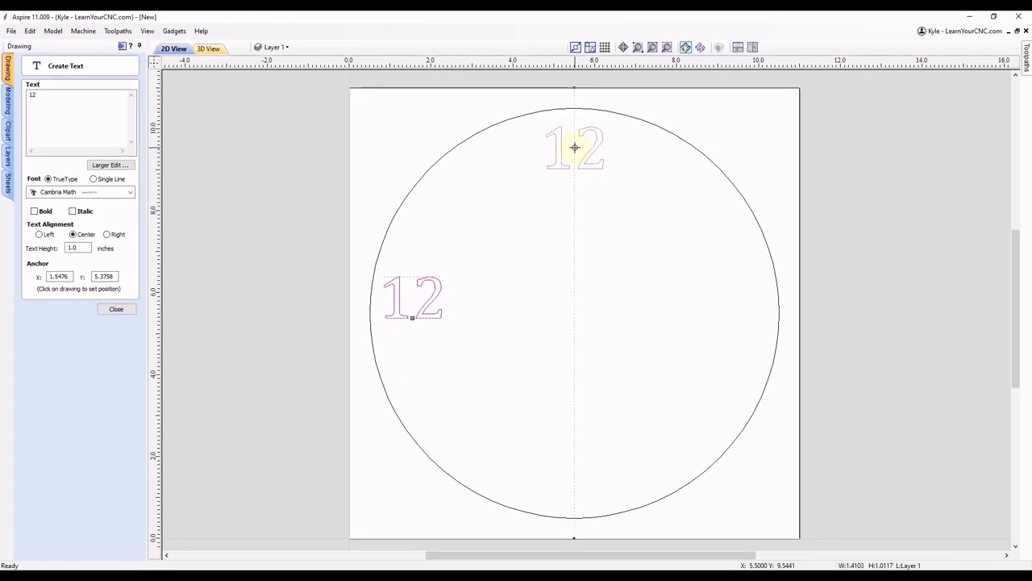
{"action": "left_click_drag", "start_coordinate": [574, 146], "coordinate": [573, 146]}
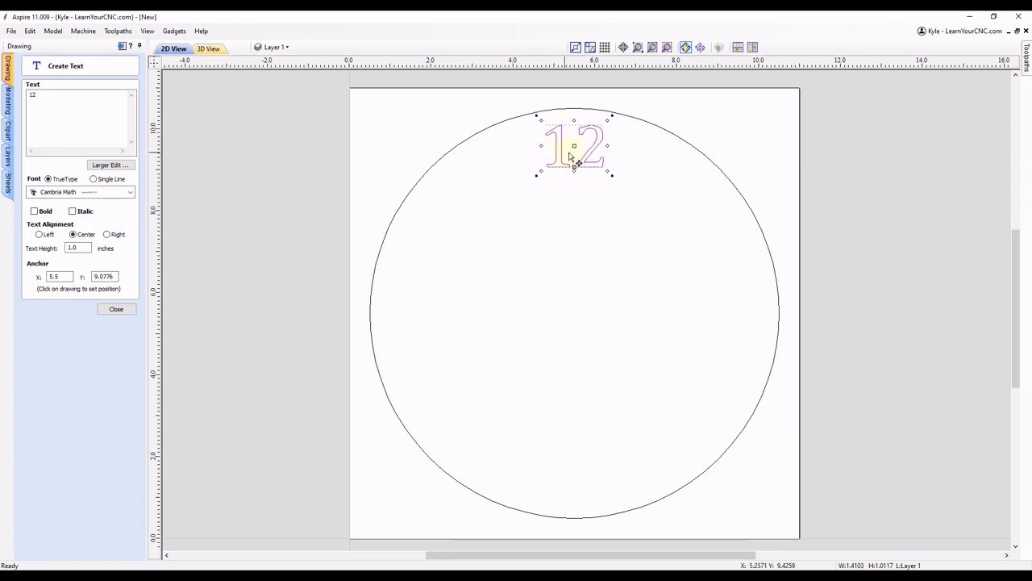
{"action": "left_click", "coordinate": [115, 311]}
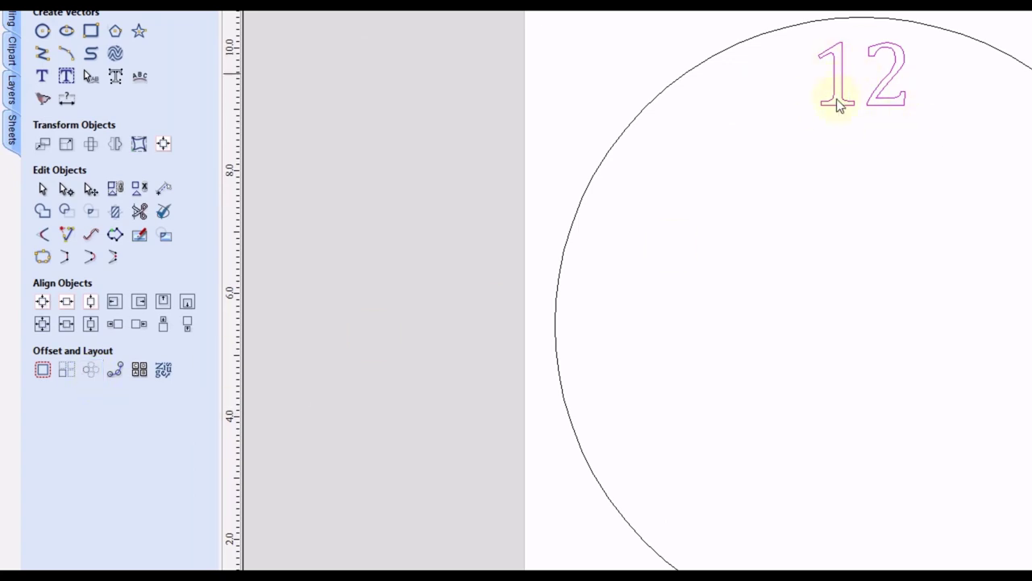
{"action": "left_click", "coordinate": [90, 371]}
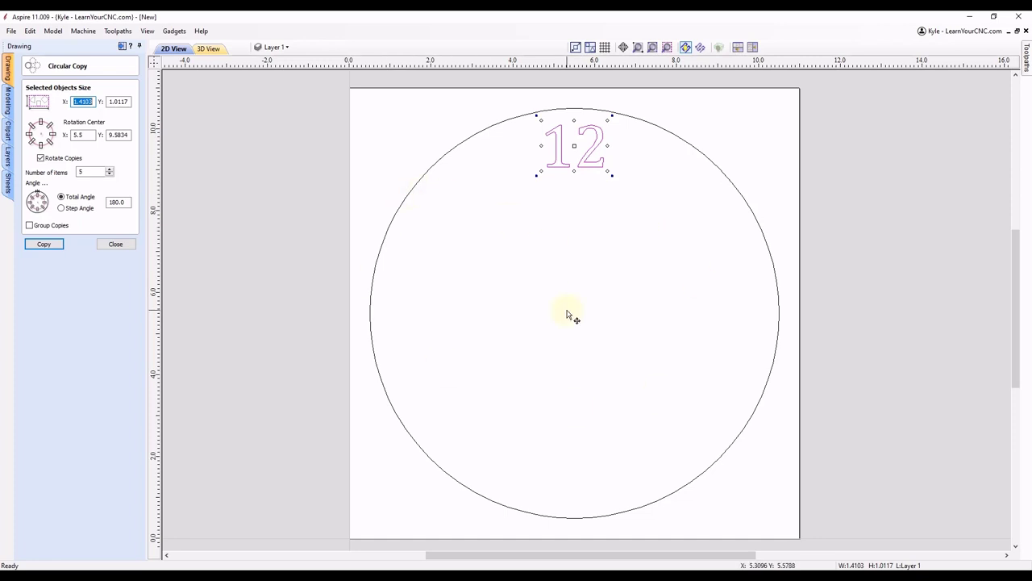
{"action": "left_click", "coordinate": [106, 245]}
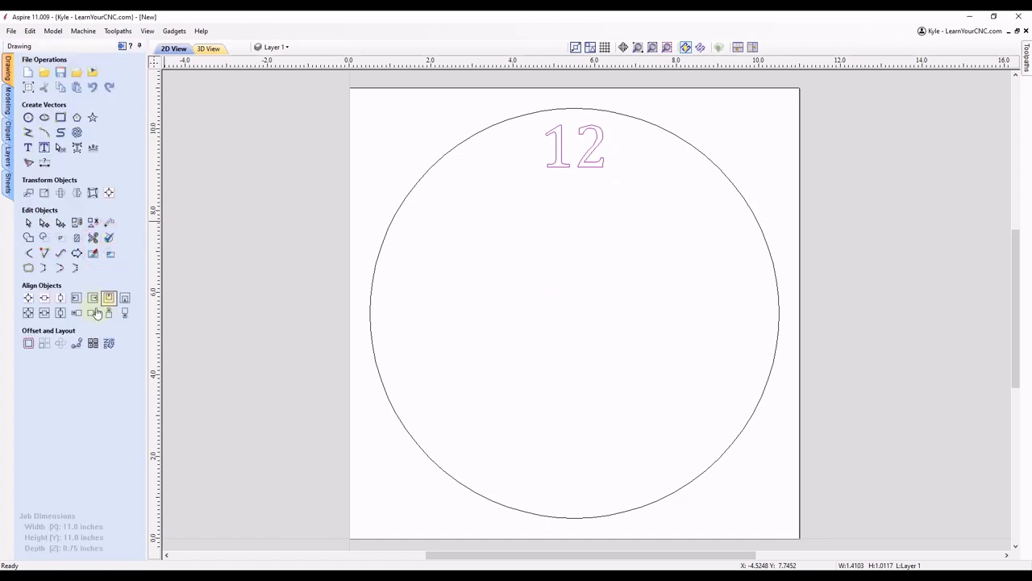
{"action": "left_click", "coordinate": [406, 200]}
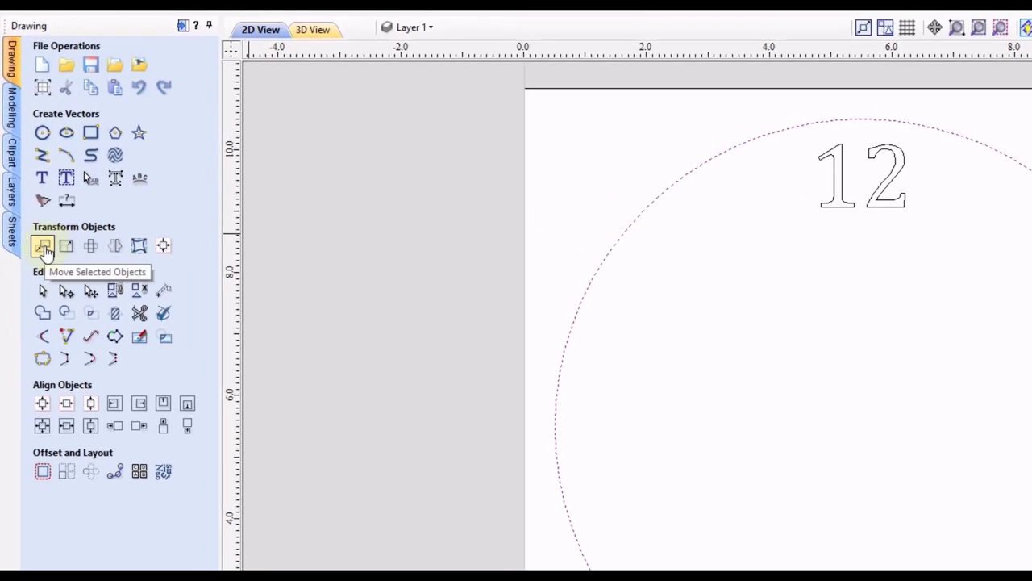
{"action": "left_click", "coordinate": [45, 249]}
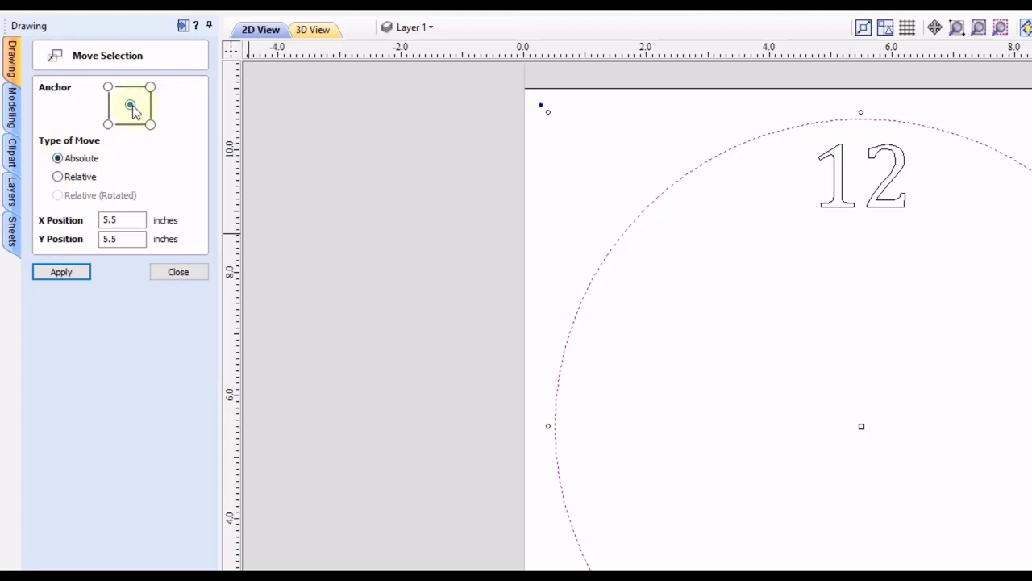
{"action": "double_click", "coordinate": [127, 219]}
{"action": "double_click", "coordinate": [126, 238]}
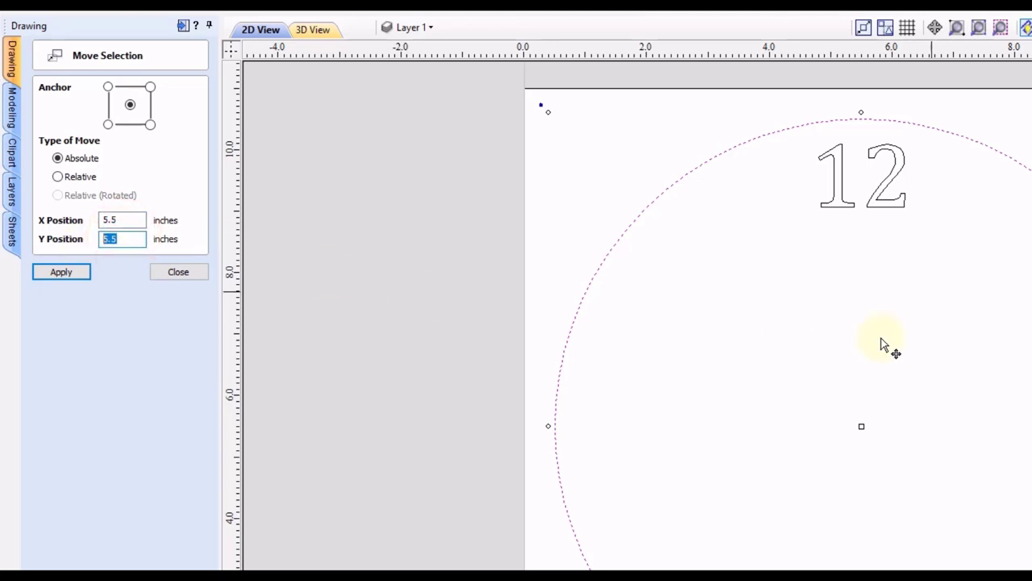
{"action": "left_click", "coordinate": [115, 219]}
{"action": "left_click", "coordinate": [129, 239]}
{"action": "left_click", "coordinate": [171, 274]}
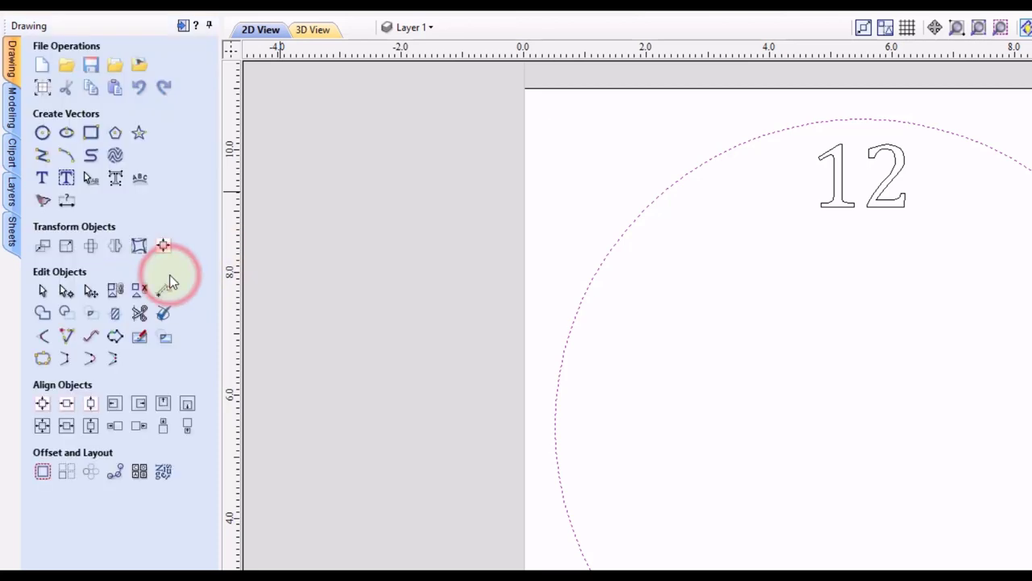
Read the circle's centre coordinates to use as the circular copy's centre.
{"action": "left_click", "coordinate": [89, 479]}
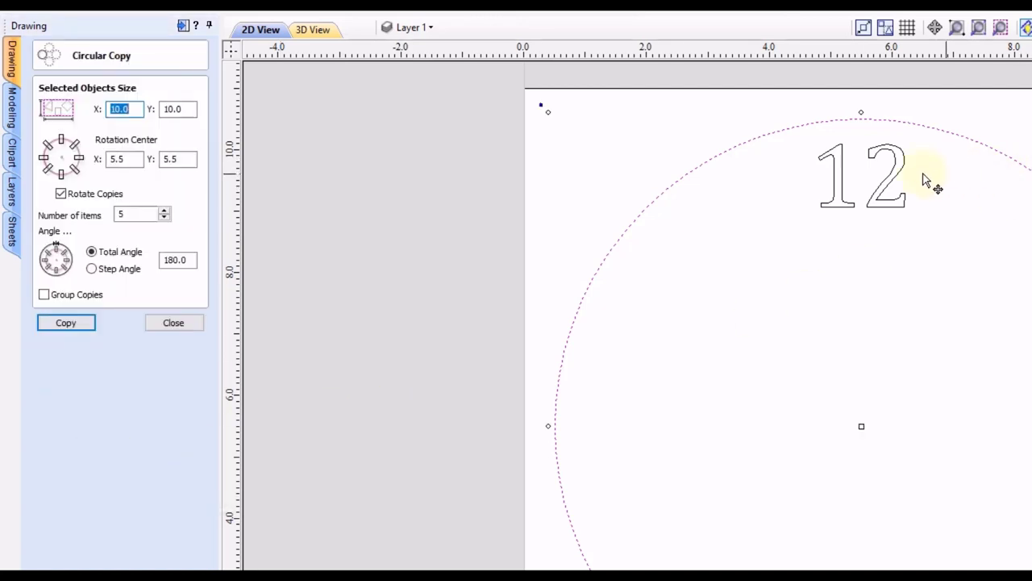
{"action": "left_click", "coordinate": [881, 156]}
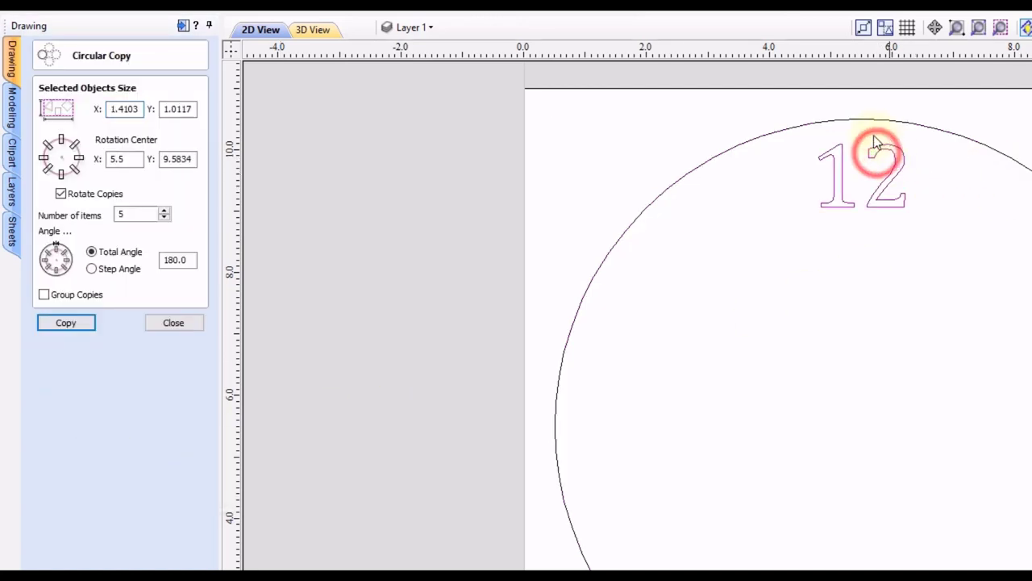
{"action": "left_click", "coordinate": [767, 189]}
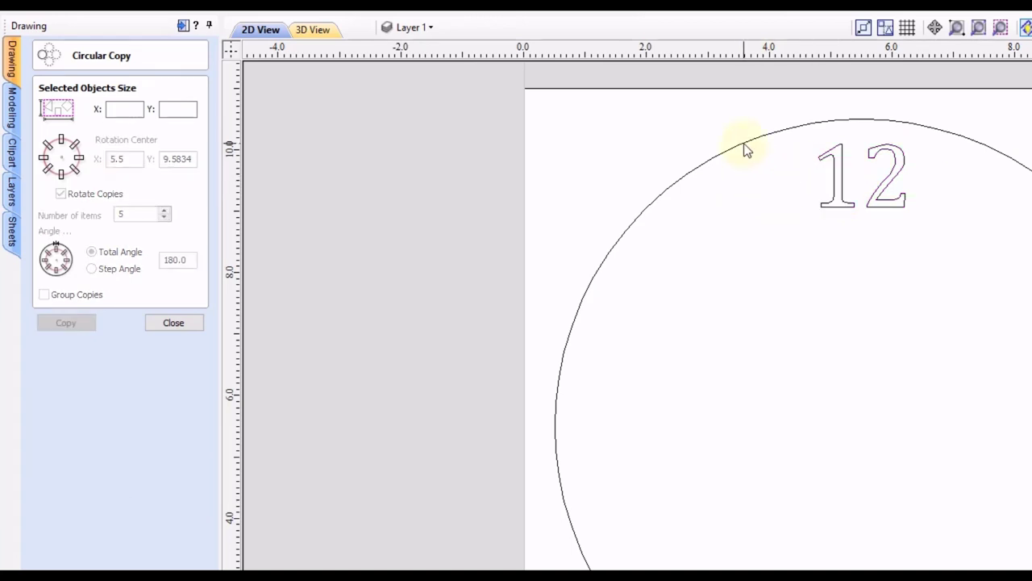
{"action": "left_click", "coordinate": [745, 148]}
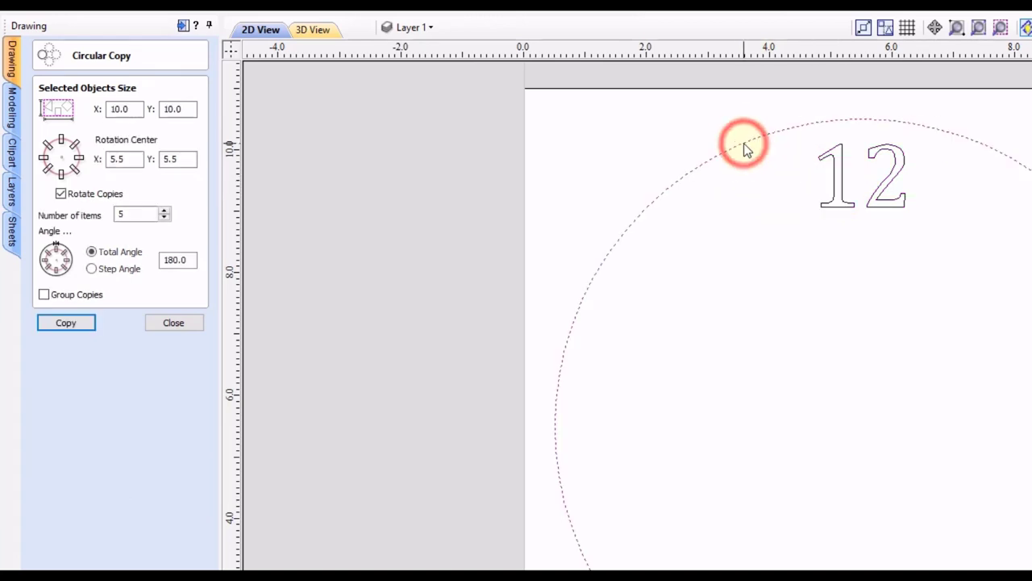
{"action": "double_click", "coordinate": [119, 159]}
{"action": "double_click", "coordinate": [184, 159]}
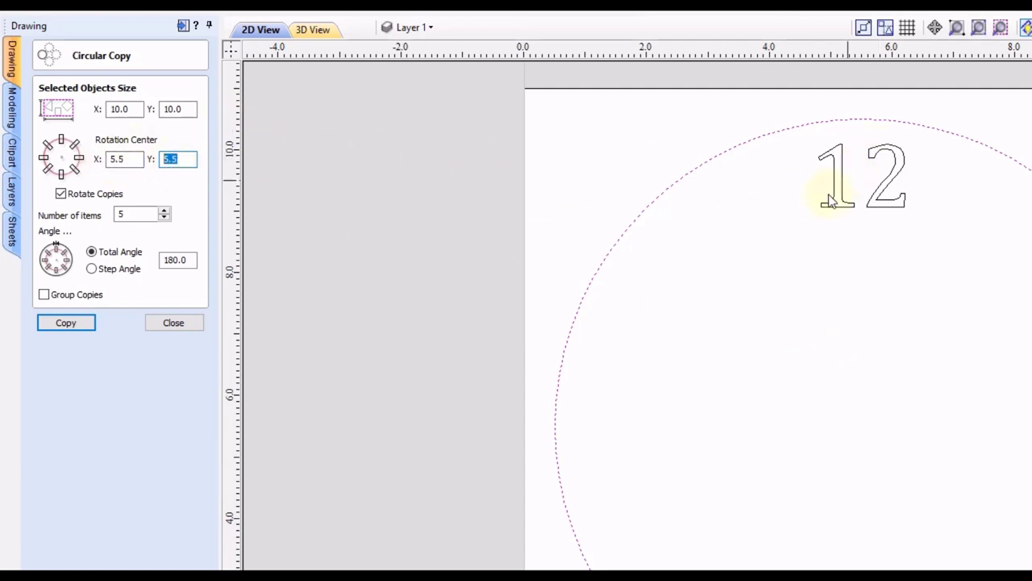
{"action": "left_click", "coordinate": [796, 177]}
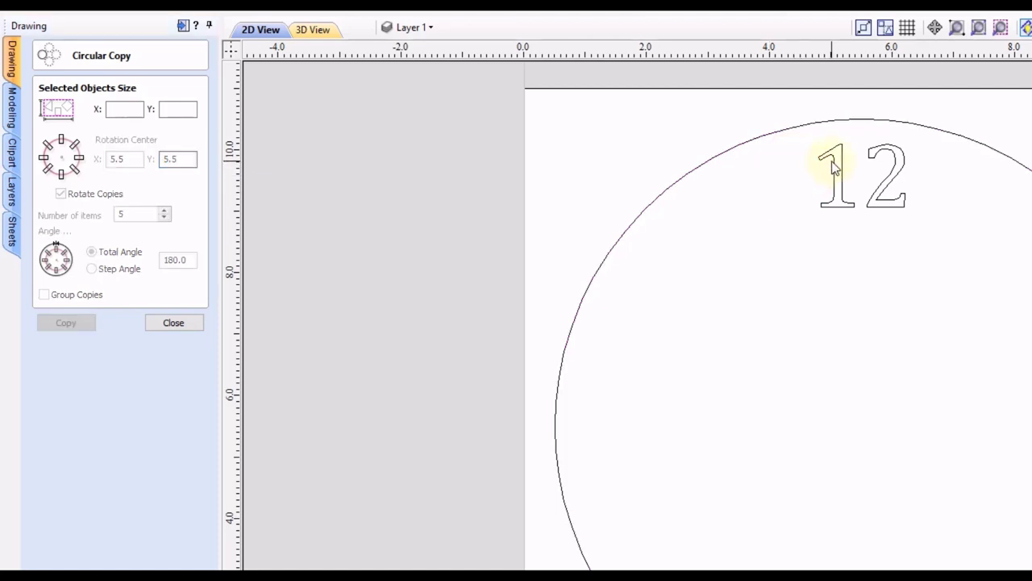
Select the 12 and set the rotation centre to 5.5, 5.5.
{"action": "left_click", "coordinate": [829, 154]}
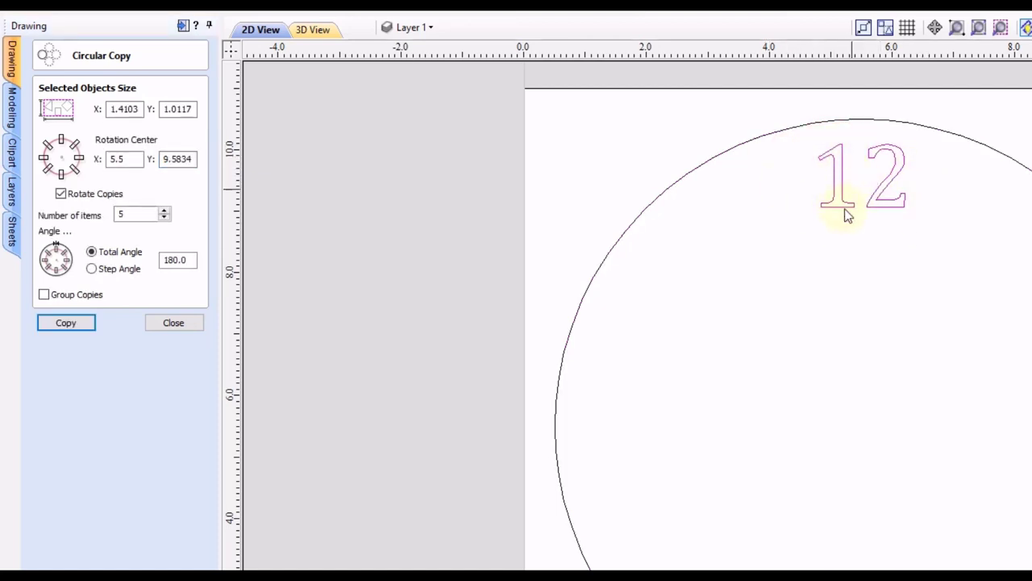
{"action": "left_click", "coordinate": [113, 159]}
{"action": "left_click", "coordinate": [193, 161]}
{"action": "double_click", "coordinate": [195, 159]}
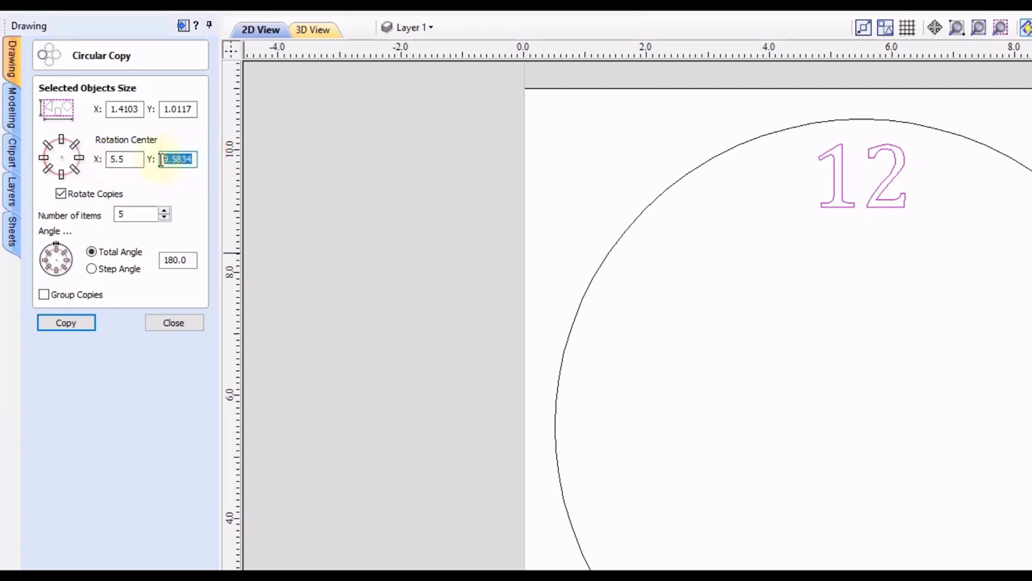
{"action": "type", "text": "5."}
{"action": "double_click", "coordinate": [129, 159]}
{"action": "left_click", "coordinate": [119, 160]}
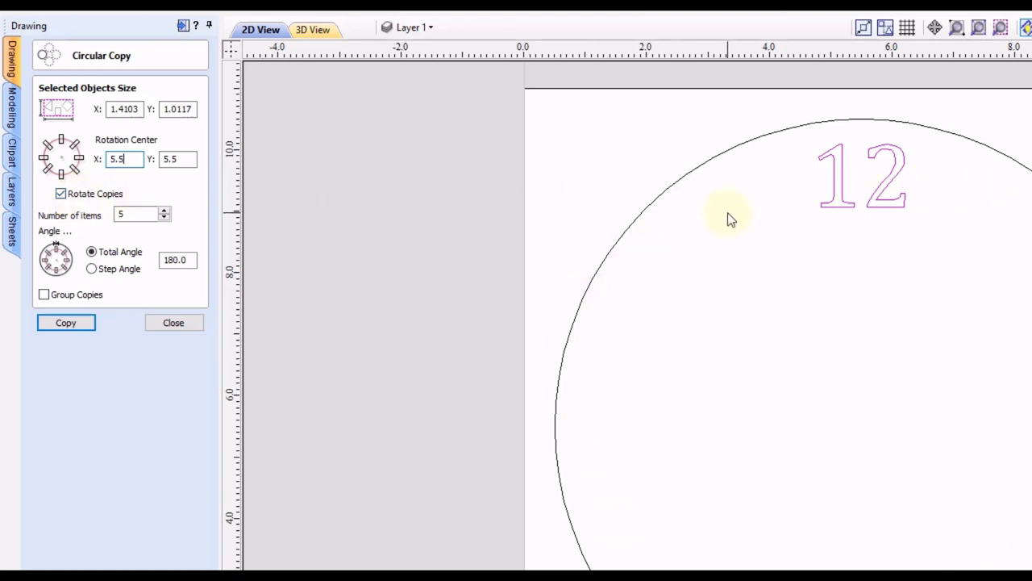
Keep copies upright and set 12 items over a 360-degree total angle.
{"action": "left_click", "coordinate": [61, 194]}
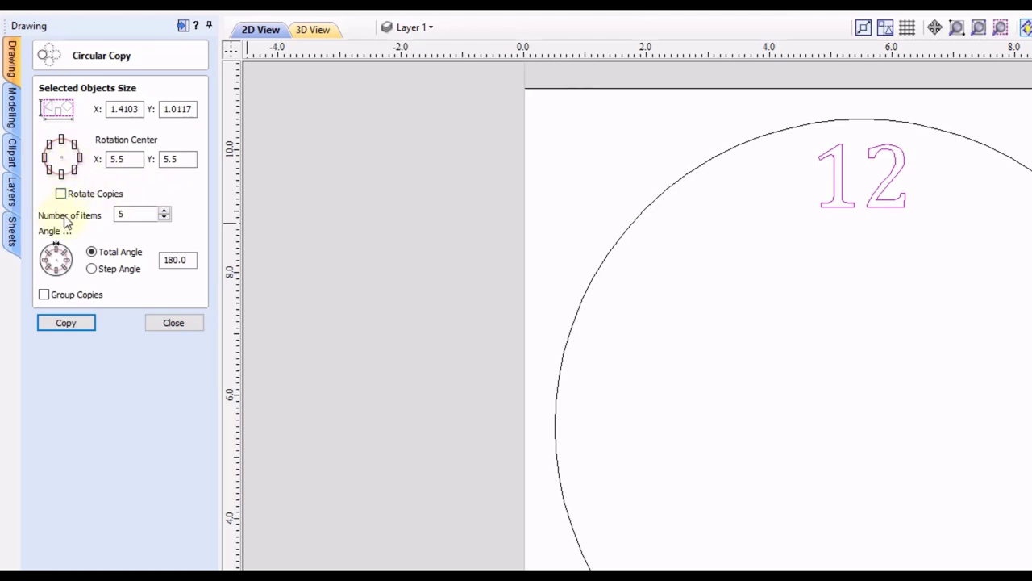
{"action": "double_click", "coordinate": [127, 214]}
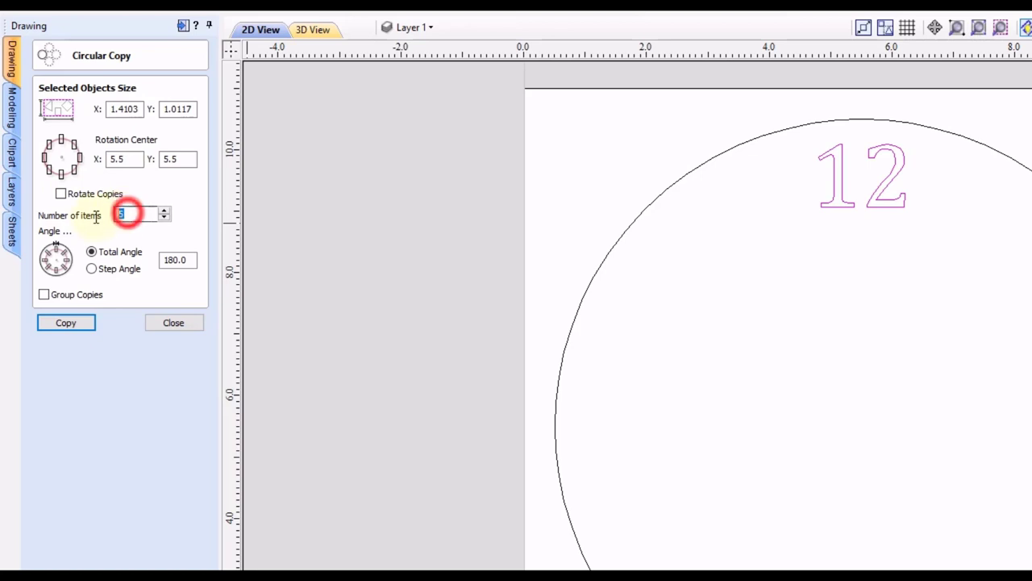
{"action": "type", "text": "12"}
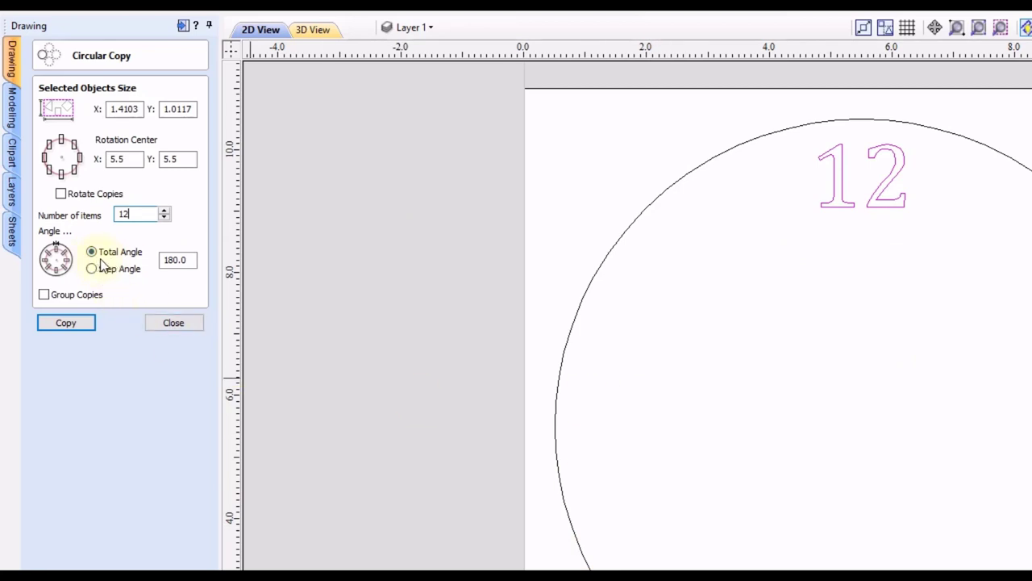
{"action": "left_click", "coordinate": [180, 259]}
{"action": "double_click", "coordinate": [179, 260]}
{"action": "type", "text": "36"}
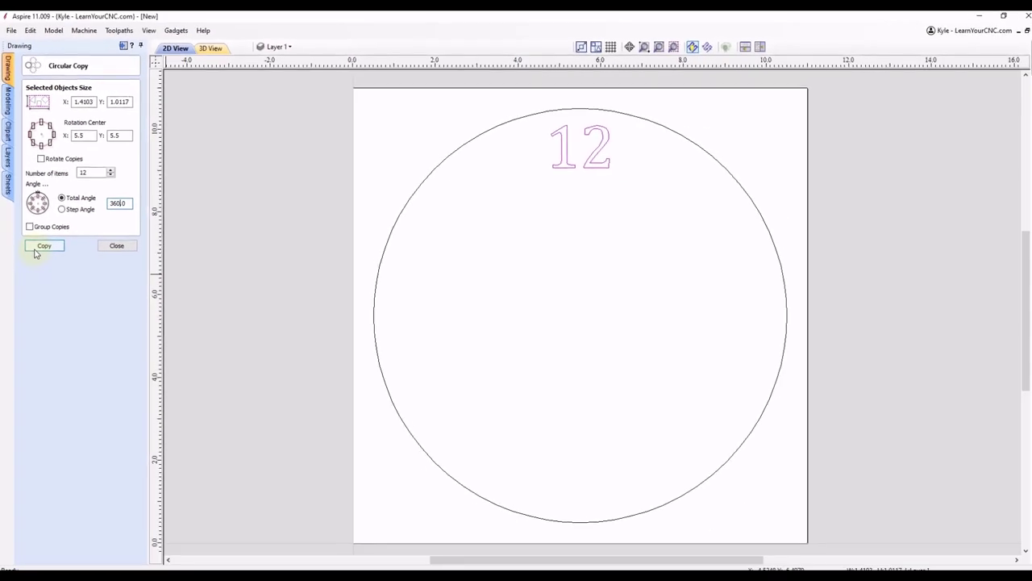
Create the twelve copies of the 12 around the circle, close the form, and deselect.
{"action": "left_click", "coordinate": [50, 327]}
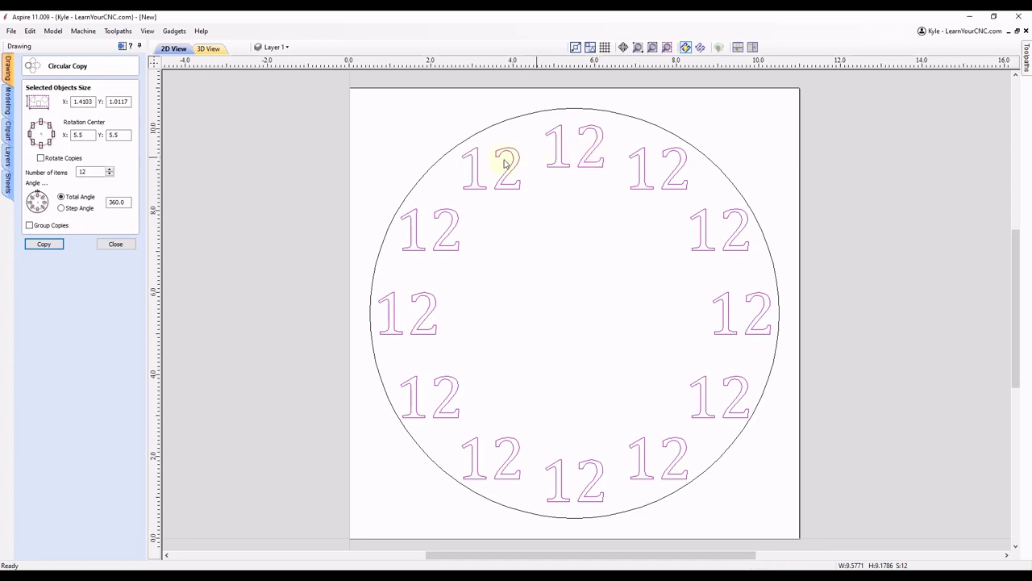
{"action": "left_click", "coordinate": [108, 246]}
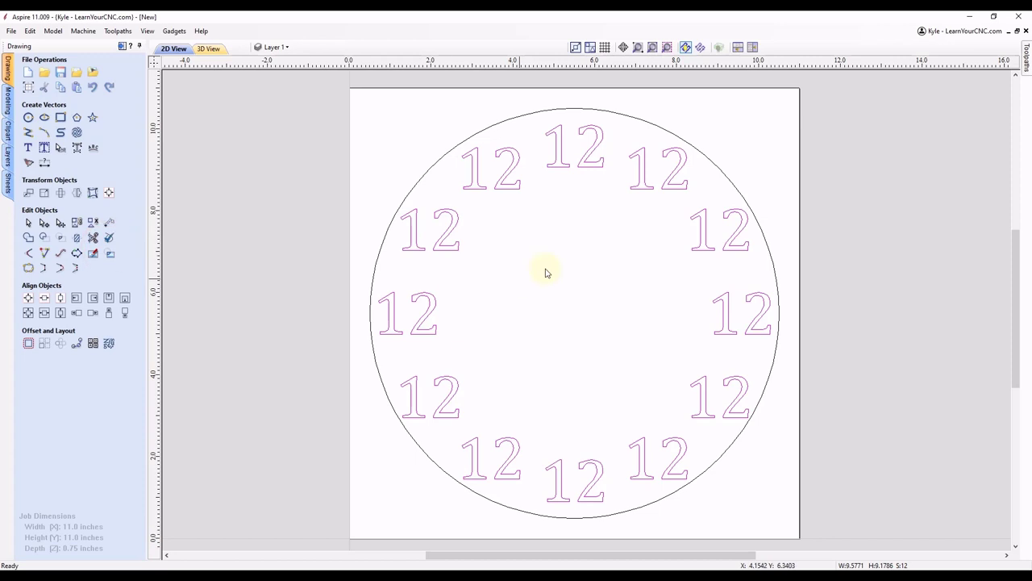
{"action": "left_click", "coordinate": [601, 227]}
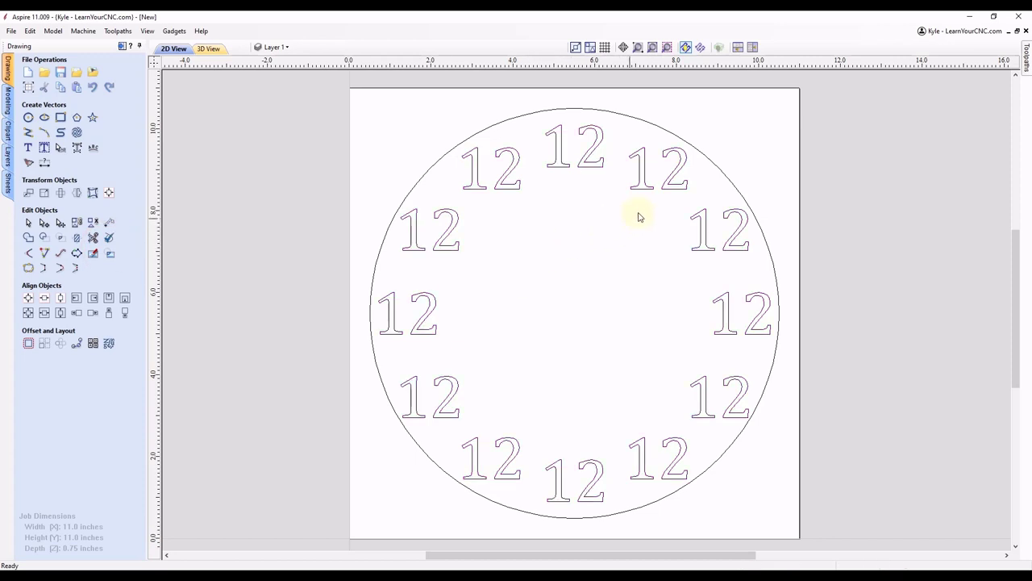
Retype the copies from one to six o'clock as 1, 2, 3, 4, 5 and 6.
{"action": "left_click", "coordinate": [646, 173]}
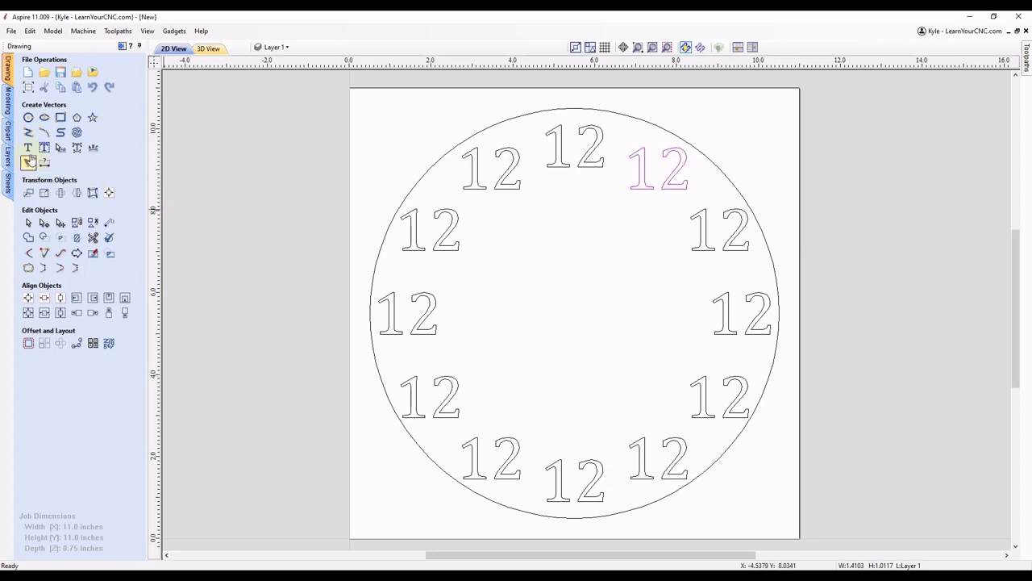
{"action": "left_click", "coordinate": [28, 150]}
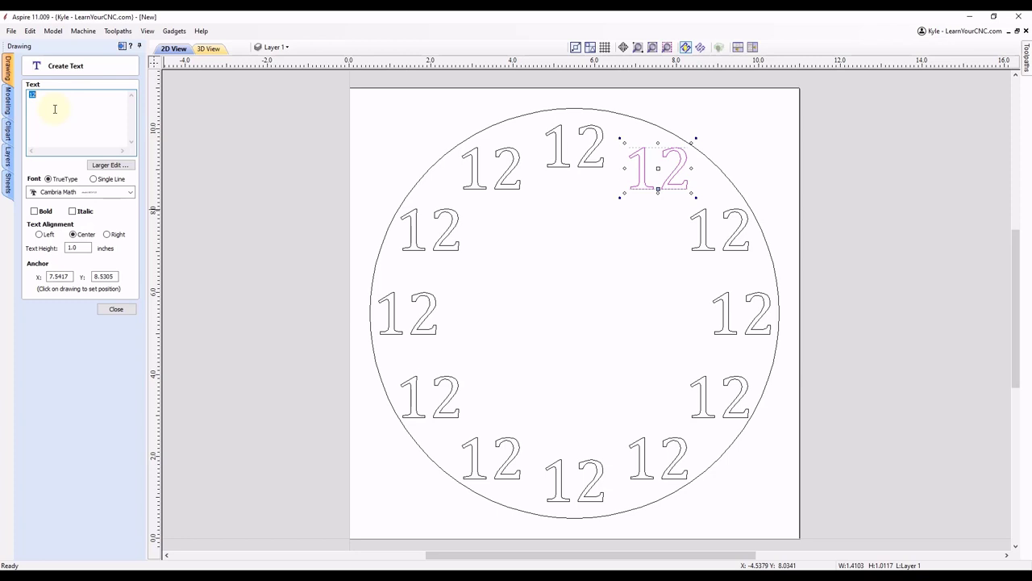
{"action": "type", "text": "1"}
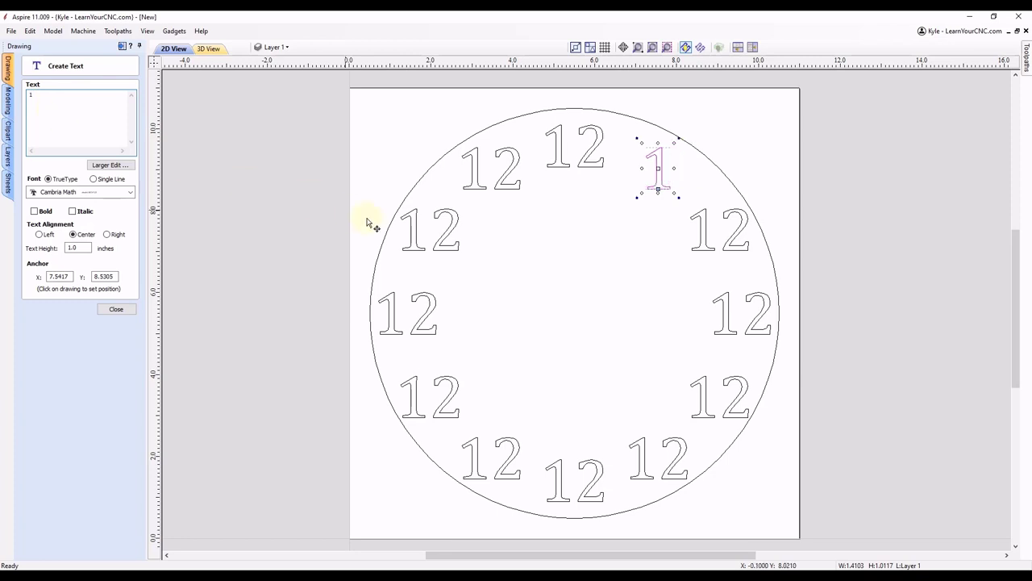
{"action": "left_click", "coordinate": [703, 220]}
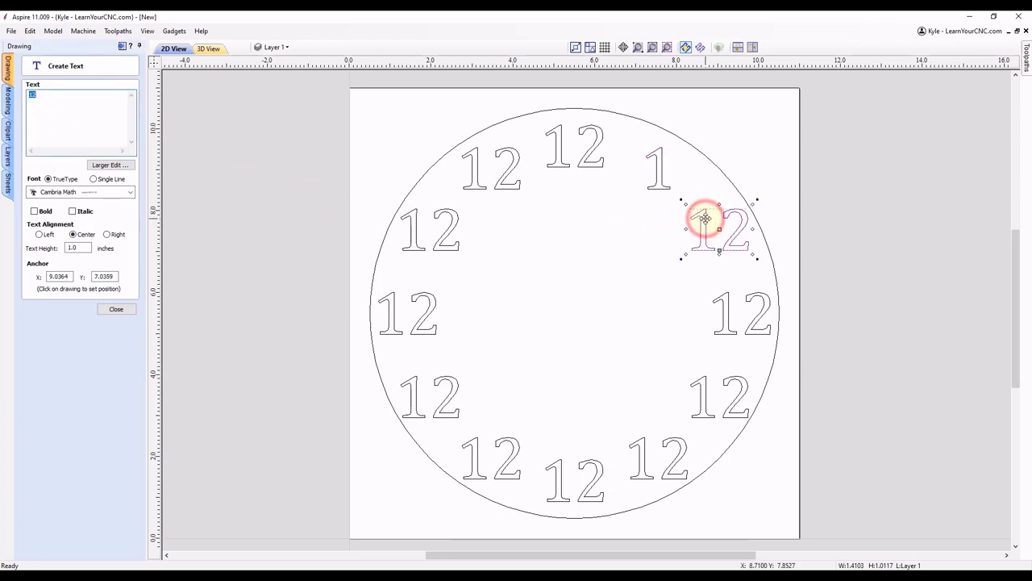
{"action": "type", "text": "2"}
{"action": "left_click", "coordinate": [727, 299]}
{"action": "type", "text": "3"}
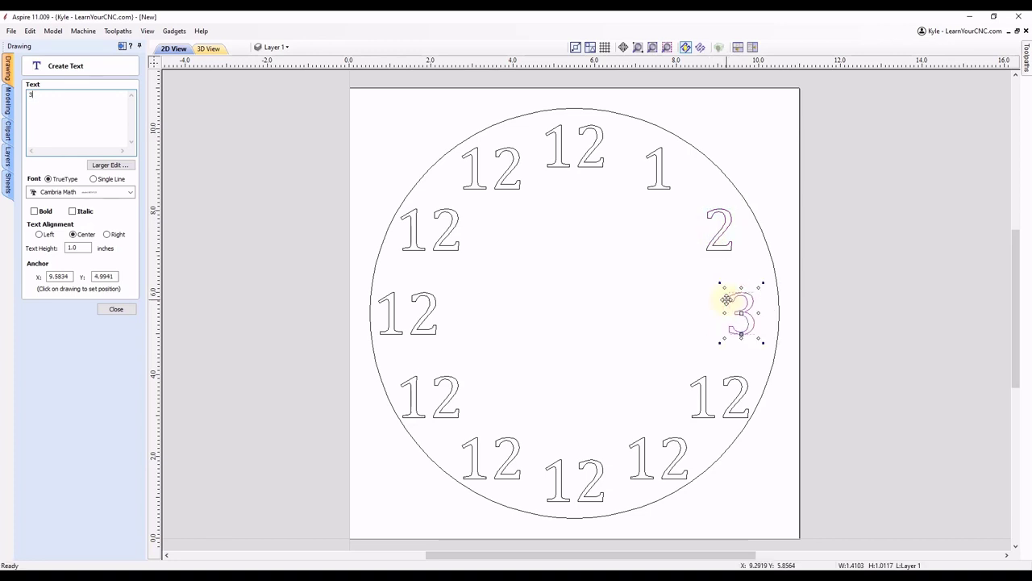
{"action": "left_click", "coordinate": [703, 383]}
{"action": "type", "text": "4"}
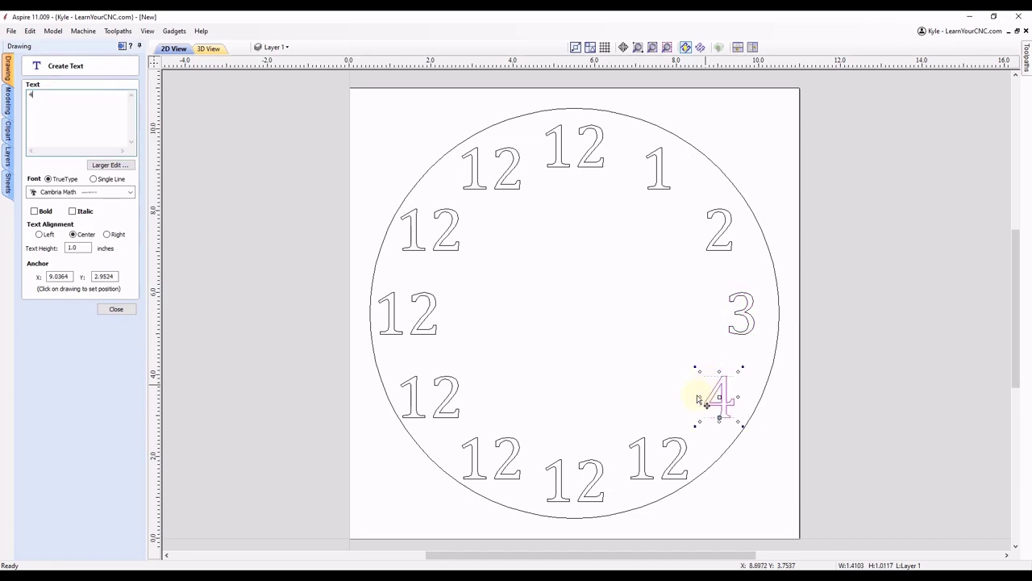
{"action": "left_click", "coordinate": [645, 452]}
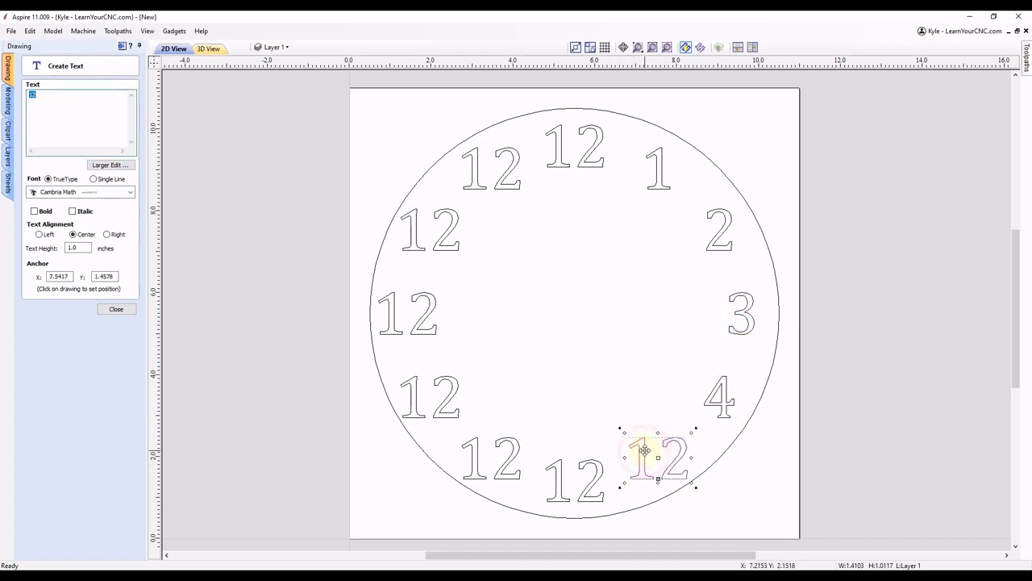
{"action": "type", "text": "5"}
{"action": "left_click", "coordinate": [587, 483]}
{"action": "type", "text": "6"}
Retype the remaining copies as 7, 8, 9, 10 and 11, then close the text form.
{"action": "left_click", "coordinate": [518, 476]}
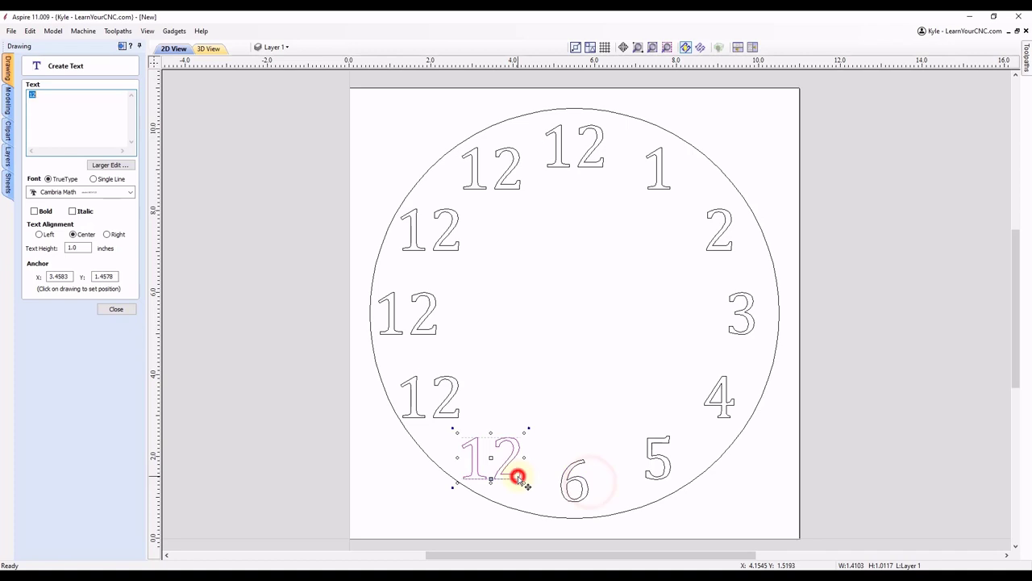
{"action": "type", "text": "7"}
{"action": "left_click", "coordinate": [454, 420]}
{"action": "type", "text": "8"}
{"action": "left_click", "coordinate": [417, 327]}
{"action": "type", "text": "9"}
{"action": "left_click", "coordinate": [417, 246]}
{"action": "type", "text": "10"}
{"action": "left_click", "coordinate": [502, 184]}
{"action": "type", "text": "11"}
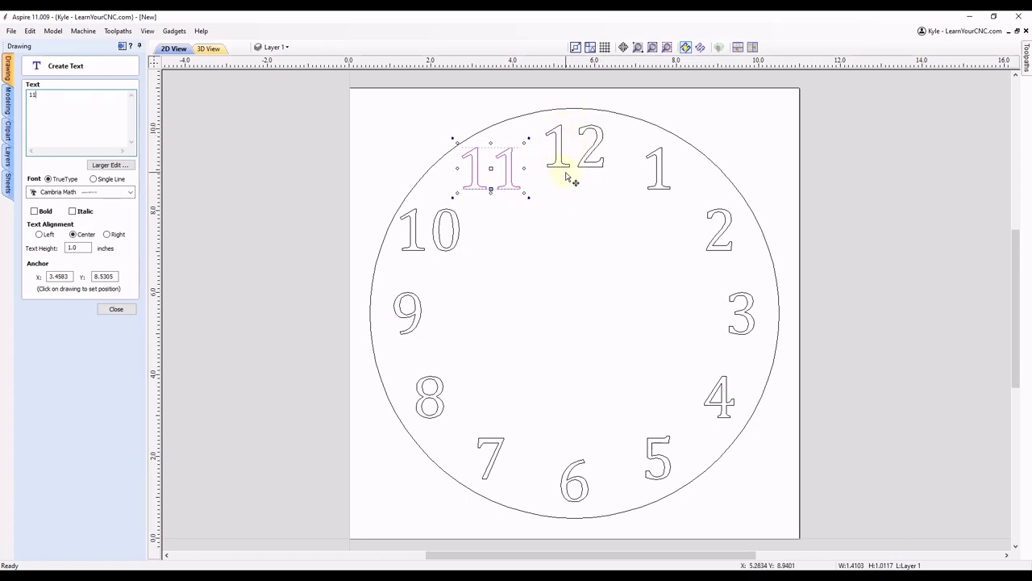
{"action": "left_click", "coordinate": [114, 312]}
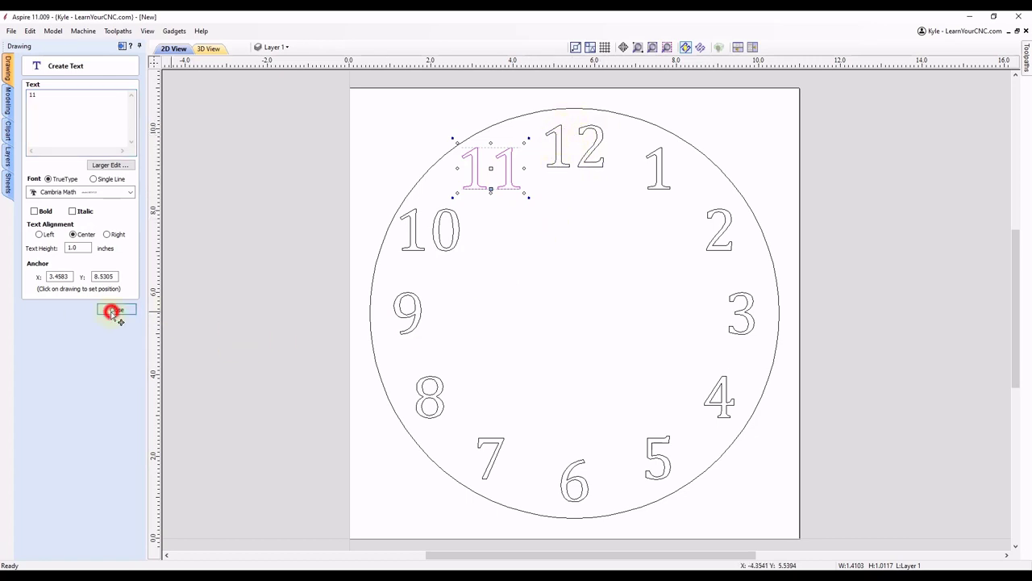
{"action": "left_click", "coordinate": [621, 232]}
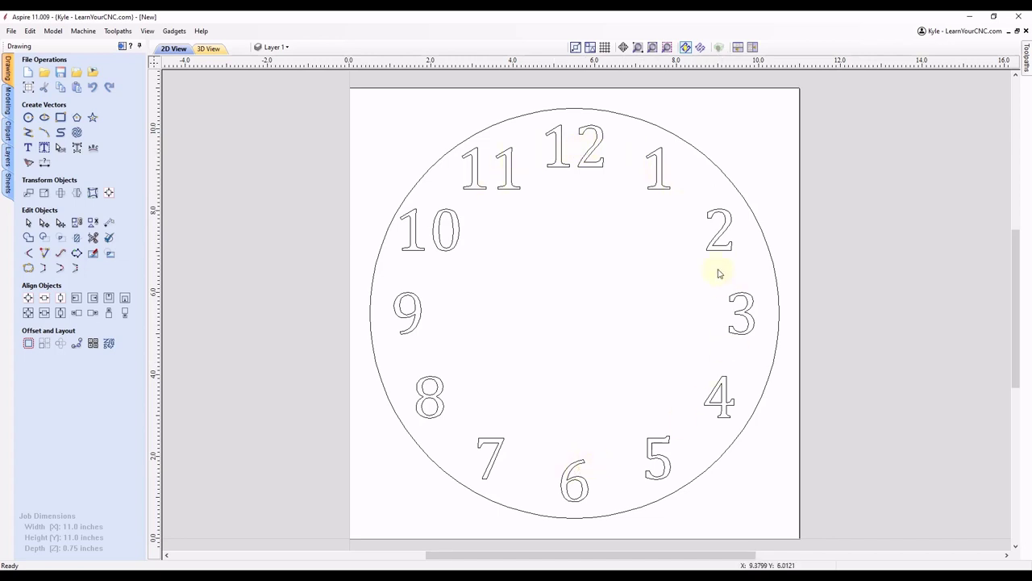
Select all numerals and scale each individually to 90% using percentage units.
{"action": "left_click_drag", "start_coordinate": [371, 516], "coordinate": [812, 122]}
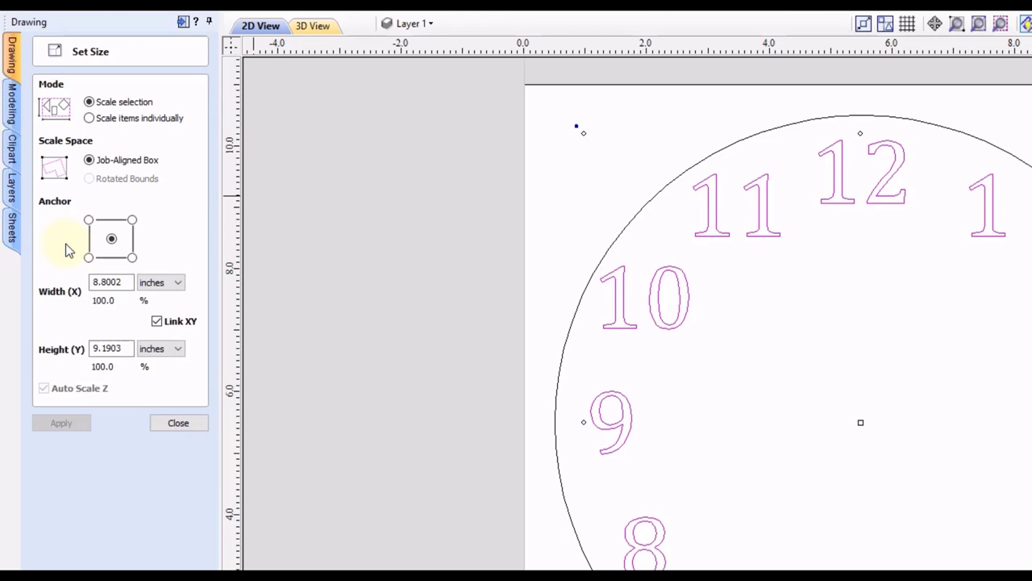
{"action": "left_click", "coordinate": [102, 118]}
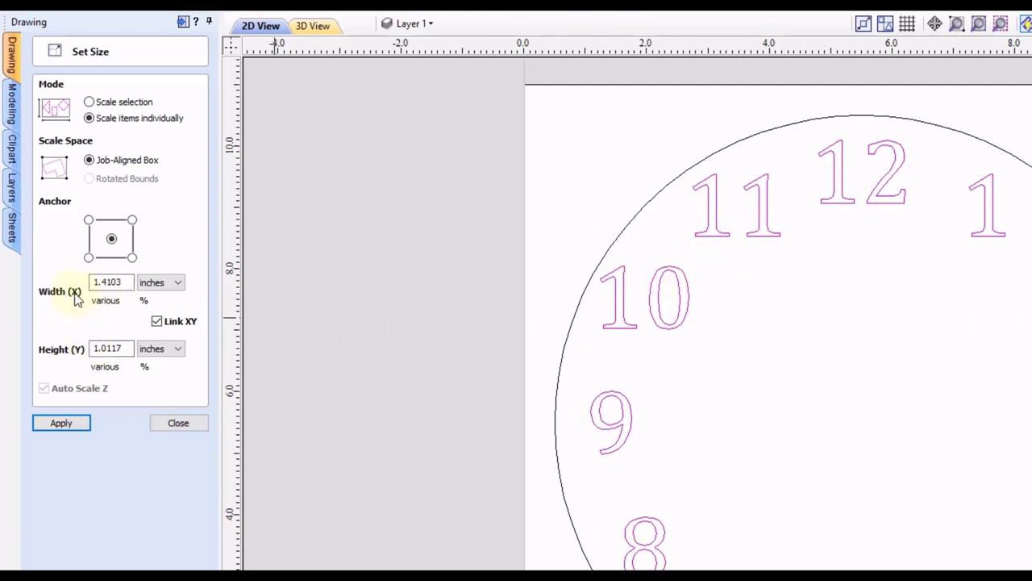
{"action": "left_click", "coordinate": [158, 283]}
{"action": "left_click", "coordinate": [150, 310]}
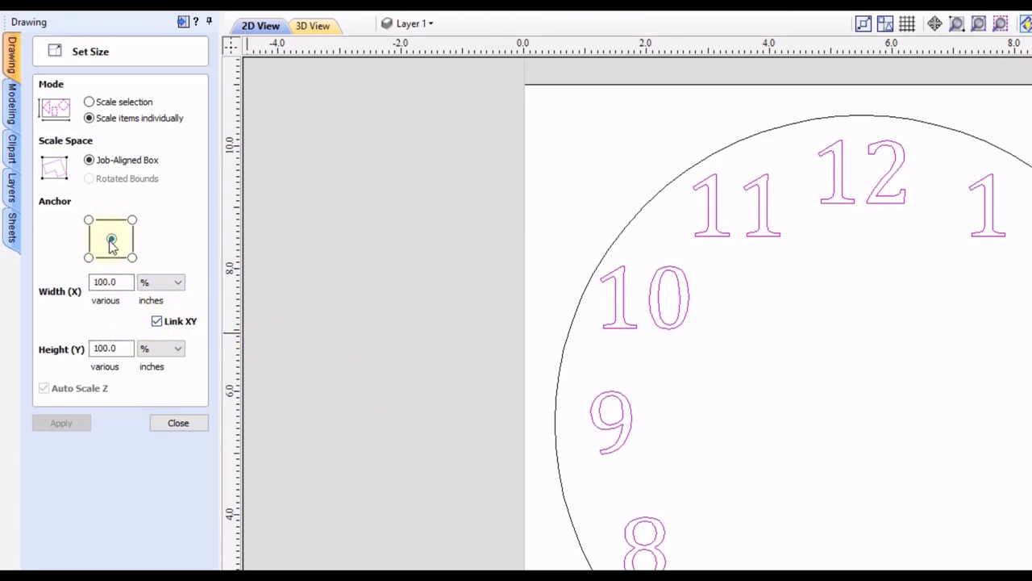
{"action": "double_click", "coordinate": [118, 280]}
{"action": "type", "text": "90"}
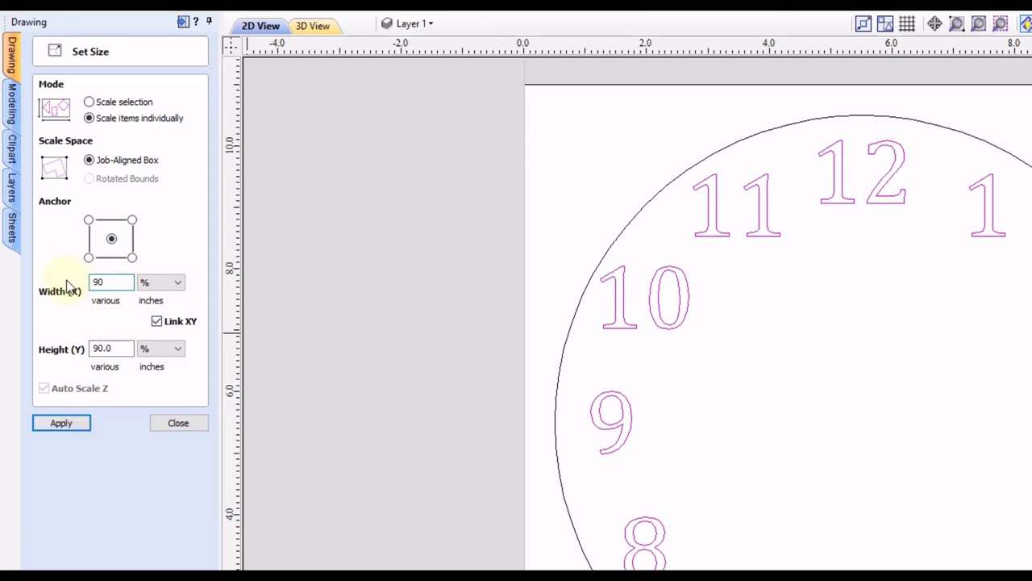
{"action": "left_click", "coordinate": [64, 423]}
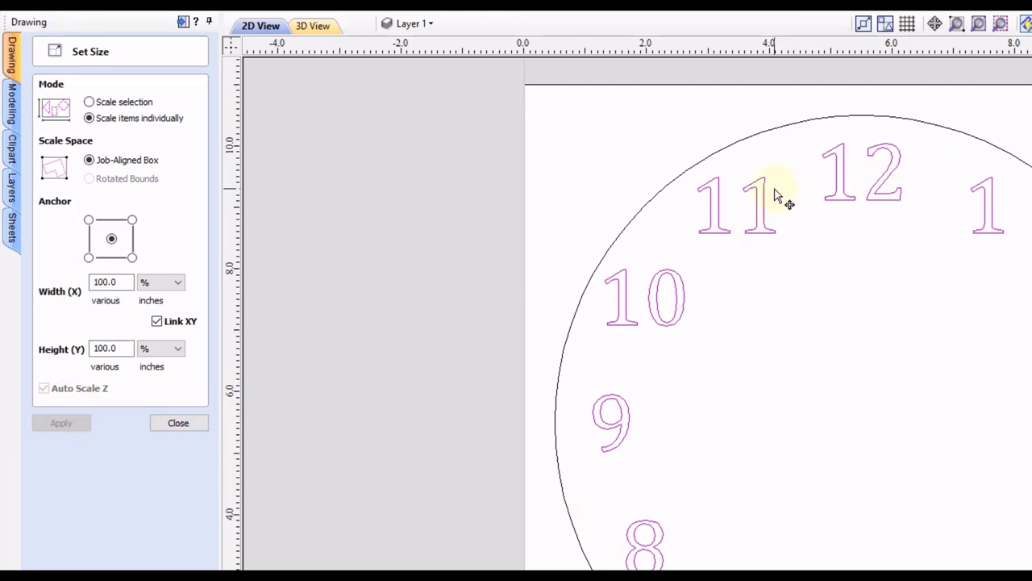
Scale each numeral individually again by 110%.
{"action": "double_click", "coordinate": [103, 281]}
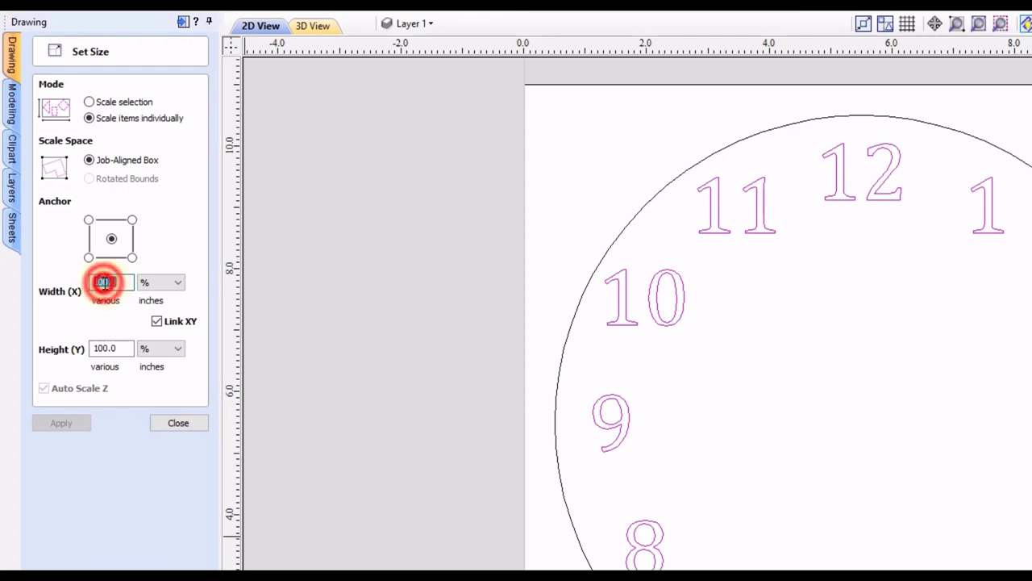
{"action": "type", "text": "110"}
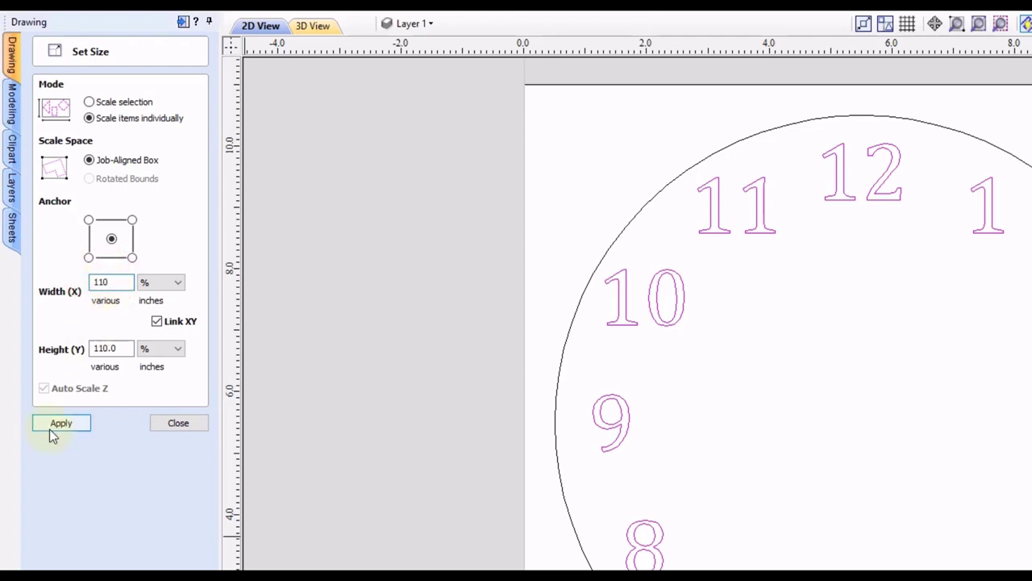
{"action": "left_click", "coordinate": [50, 430]}
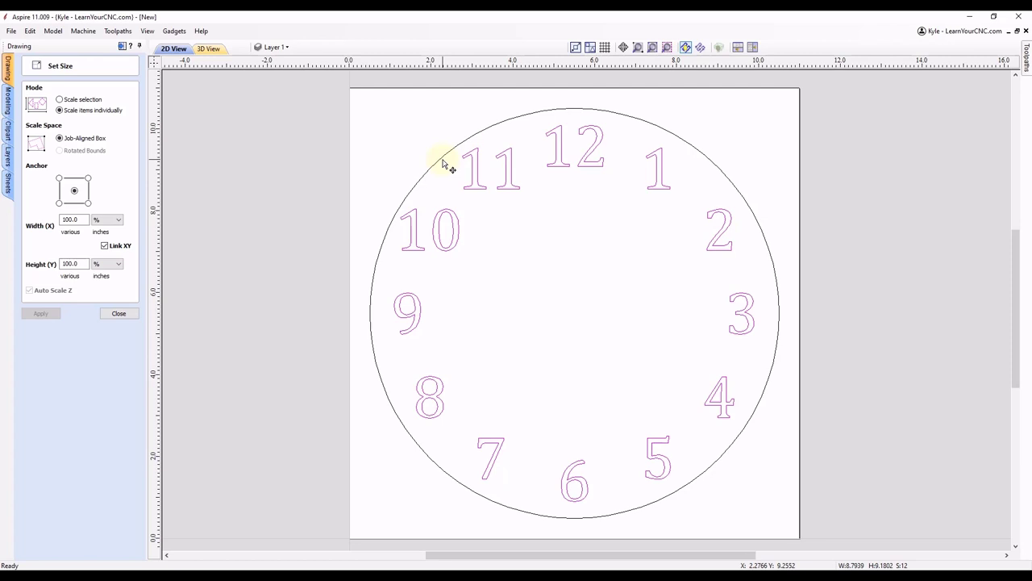
Select all numerals and drag a corner inward to about 8.47 × 8.84 inches.
{"action": "key", "text": "ctrl+a"}
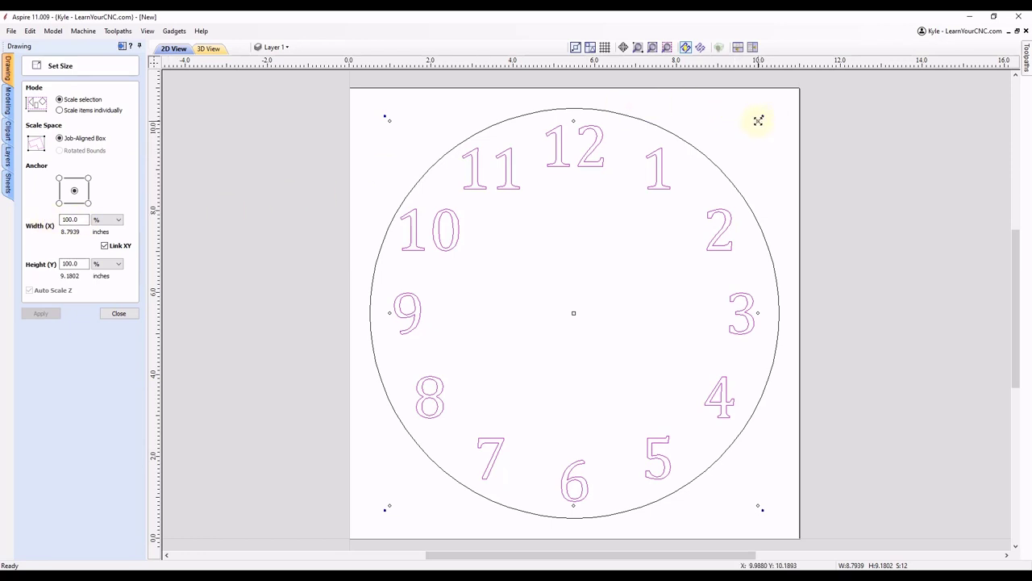
{"action": "left_click_drag", "start_coordinate": [758, 120], "coordinate": [737, 121]}
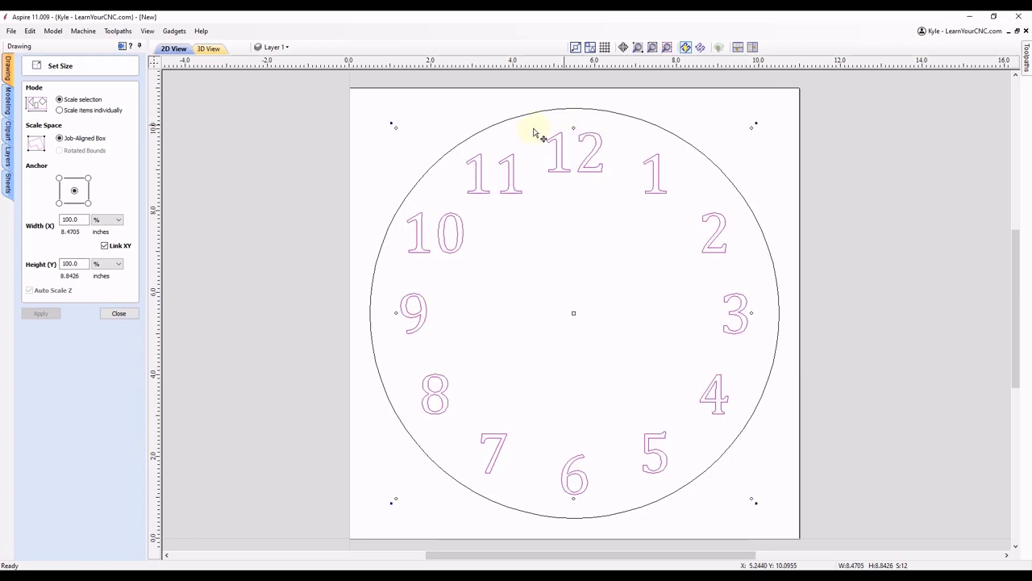